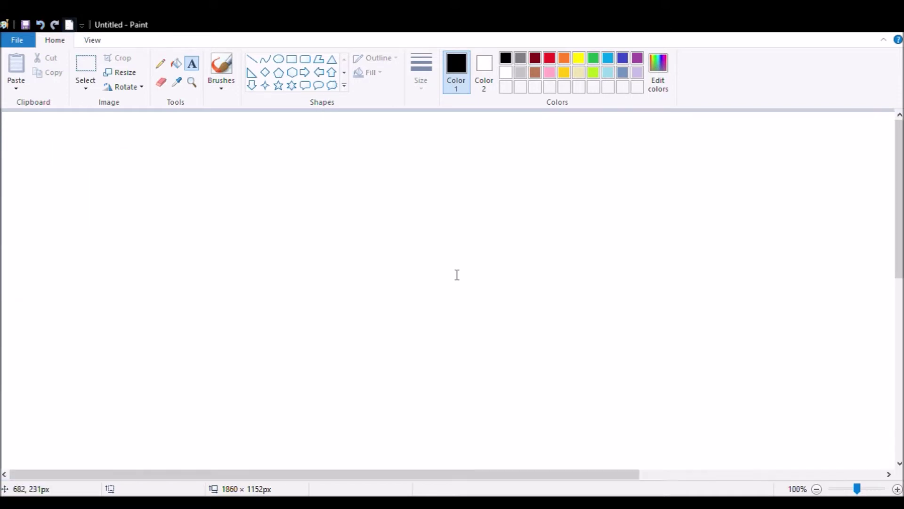
- Handwrite the list entries "Stuff" and "videos" on the blank canvas with the Pencil
click(192, 83)
right_click(184, 153)
right_click(184, 154)
click(160, 63)
mouse_move(28, 153)
mouse_down()
mouse_move(97, 177)
mouse_move(91, 170)
mouse_move(112, 158)
mouse_move(115, 173)
mouse_move(141, 168)
mouse_up()
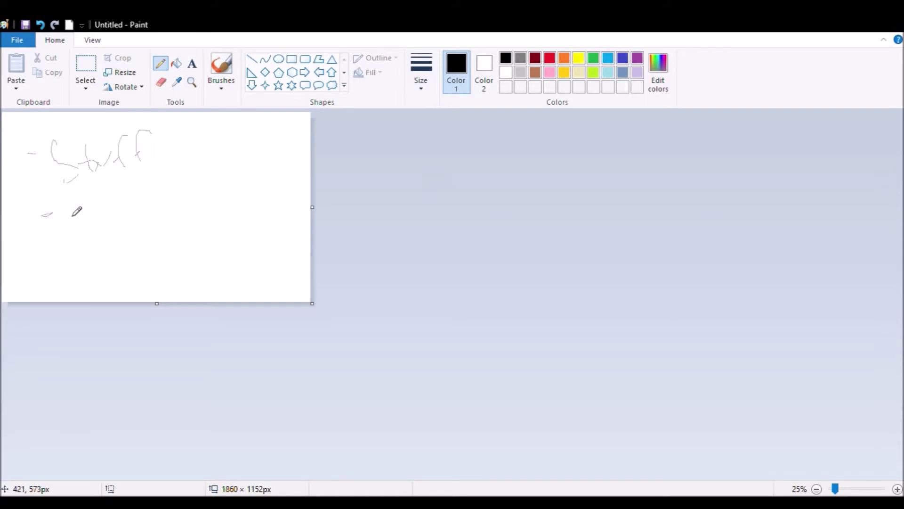
mouse_move(70, 199)
mouse_down()
mouse_move(73, 225)
mouse_move(99, 194)
mouse_move(114, 203)
mouse_move(110, 220)
mouse_move(137, 222)
mouse_up()
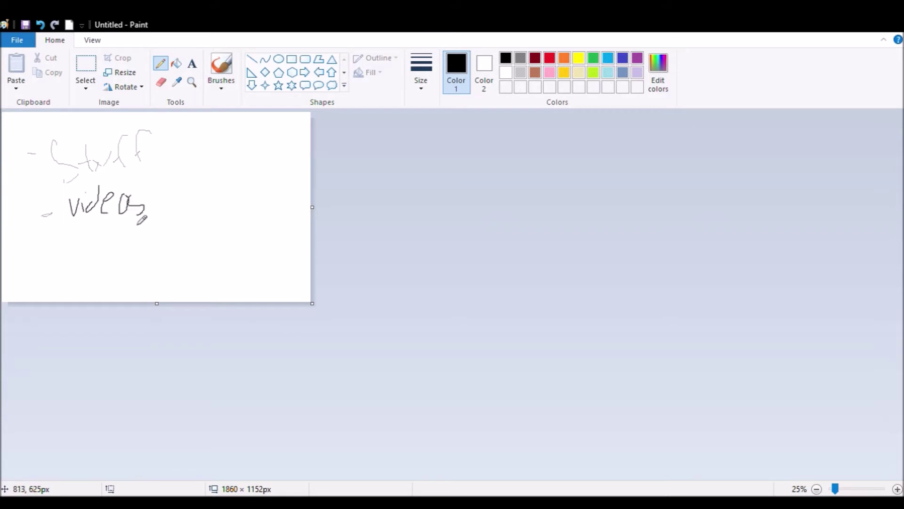
- Handwrite the list entry "Irl stuff" and further notes, and draw a wavy line under "Stuff"
mouse_move(94, 253)
mouse_down()
mouse_move(109, 235)
mouse_move(108, 287)
mouse_move(145, 245)
mouse_up()
mouse_move(149, 228)
mouse_down()
mouse_move(150, 240)
mouse_move(189, 242)
mouse_move(162, 236)
mouse_up()
mouse_move(26, 182)
mouse_down()
mouse_move(53, 193)
mouse_move(181, 168)
mouse_up()
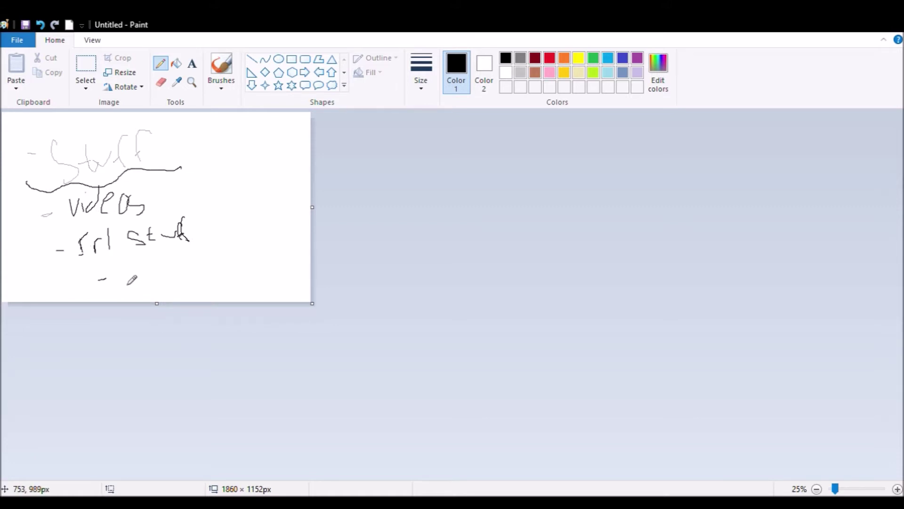
mouse_move(124, 287)
mouse_down()
mouse_move(144, 297)
mouse_move(172, 277)
mouse_move(186, 295)
mouse_move(221, 279)
mouse_move(228, 291)
mouse_move(228, 266)
mouse_move(255, 287)
mouse_up()
mouse_move(251, 144)
mouse_down()
mouse_move(236, 166)
mouse_move(264, 174)
mouse_move(281, 155)
mouse_move(307, 169)
mouse_up()
drag(259, 213, 287, 215)
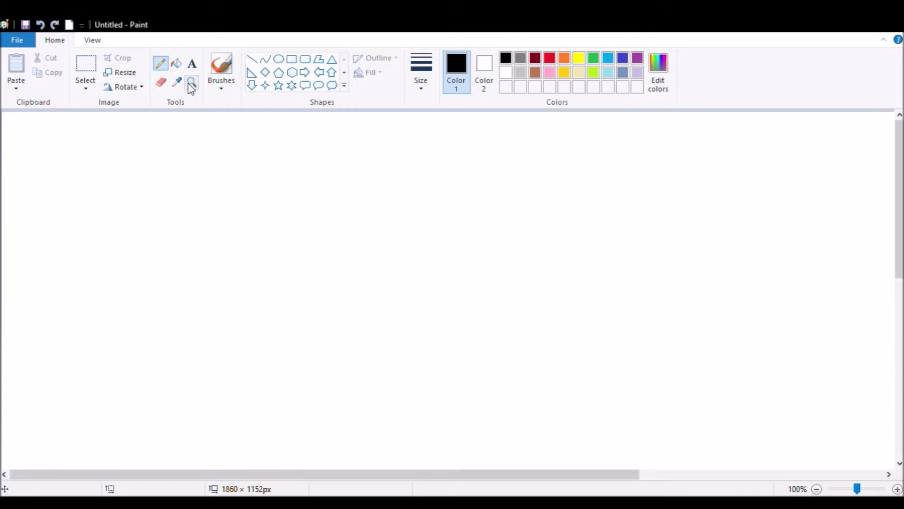
- Draw the word "NEW" in black outlined block letters across the upper canvas with the Brush
right_click(228, 160)
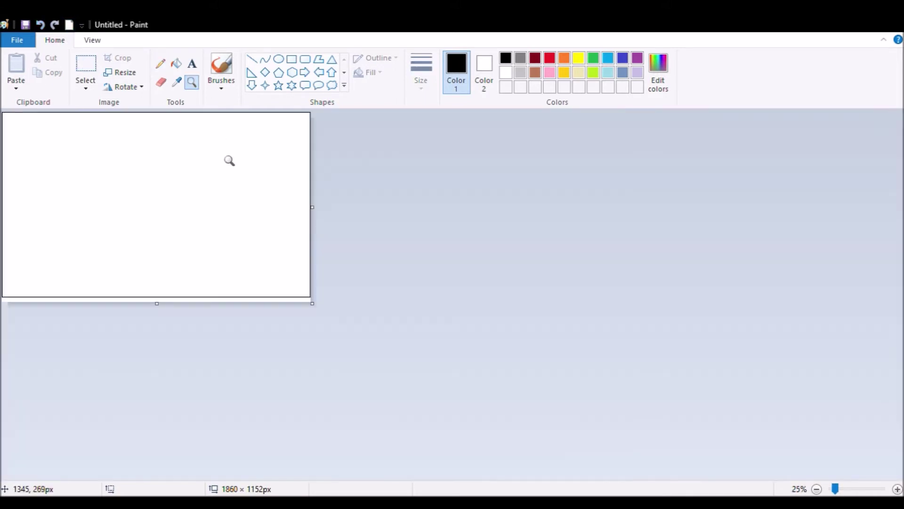
click(160, 64)
click(221, 66)
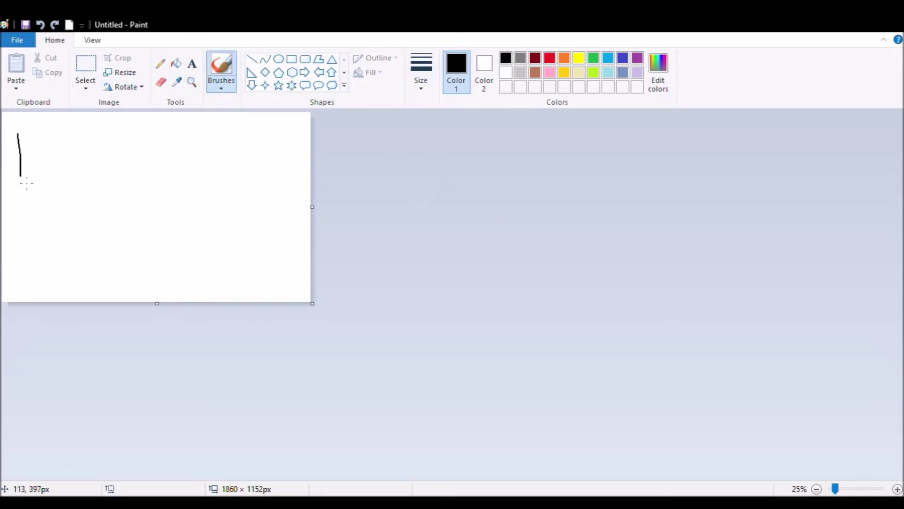
mouse_move(43, 164)
mouse_down()
mouse_move(76, 135)
mouse_move(42, 184)
mouse_up()
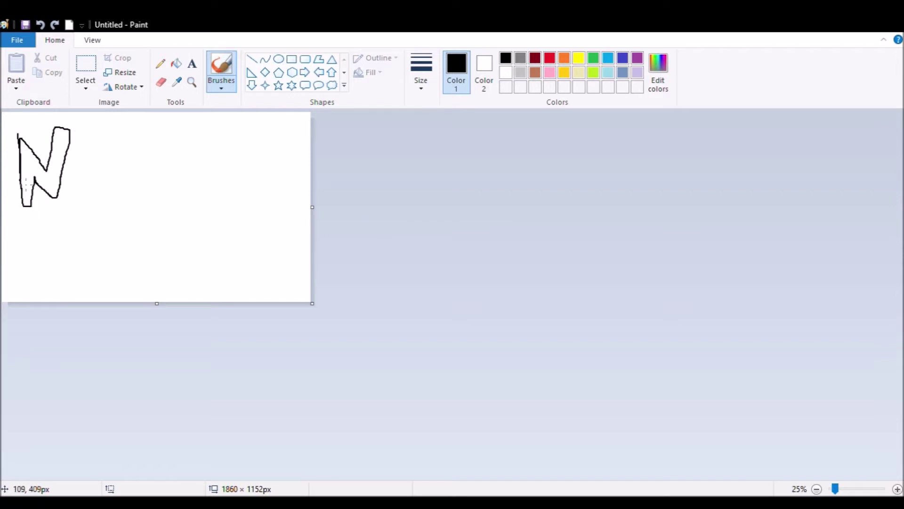
mouse_move(92, 164)
mouse_down()
mouse_move(118, 164)
mouse_move(84, 155)
mouse_move(113, 188)
mouse_up()
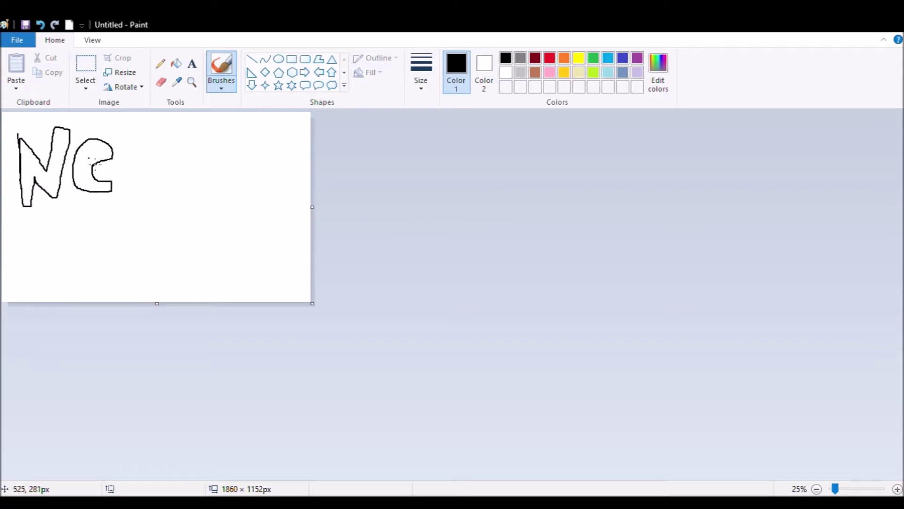
mouse_move(124, 131)
mouse_down()
mouse_move(141, 195)
mouse_move(169, 161)
mouse_move(197, 193)
mouse_move(207, 130)
mouse_move(155, 172)
mouse_up()
- Draw the word "SERIES" in black outlined letters below "NEW" and add an outlined exclamation mark beside the words
mouse_move(45, 237)
mouse_down()
mouse_move(88, 268)
mouse_move(81, 296)
mouse_move(122, 278)
mouse_move(77, 251)
mouse_move(96, 276)
mouse_move(52, 298)
mouse_up()
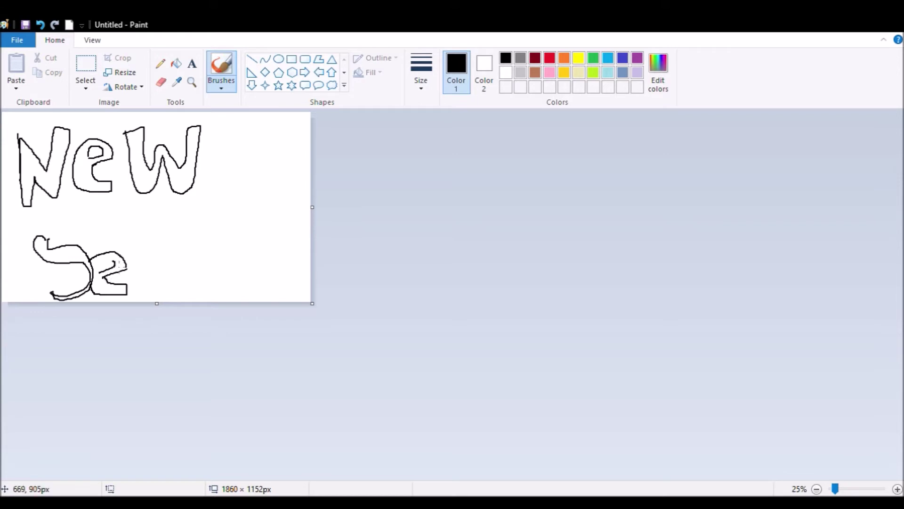
mouse_move(133, 291)
mouse_down()
mouse_move(129, 253)
mouse_move(150, 277)
mouse_up()
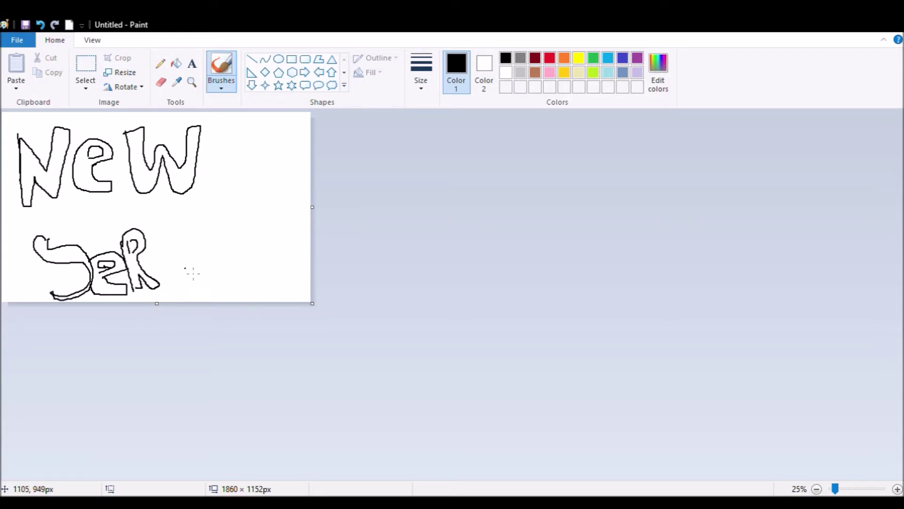
drag(164, 238, 175, 255)
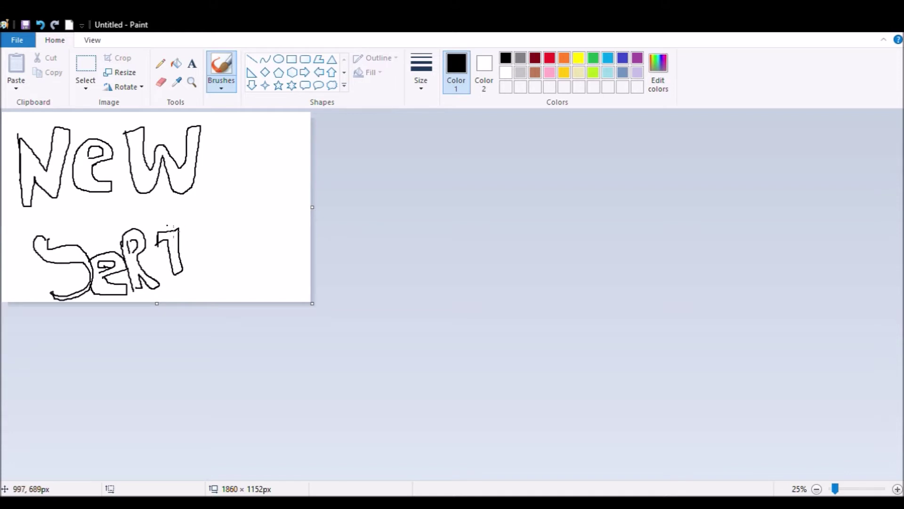
mouse_move(207, 232)
mouse_down()
mouse_move(190, 242)
mouse_move(227, 269)
mouse_up()
mouse_move(244, 222)
mouse_down()
mouse_move(275, 272)
mouse_move(251, 264)
mouse_move(247, 225)
mouse_up()
drag(253, 185, 236, 147)
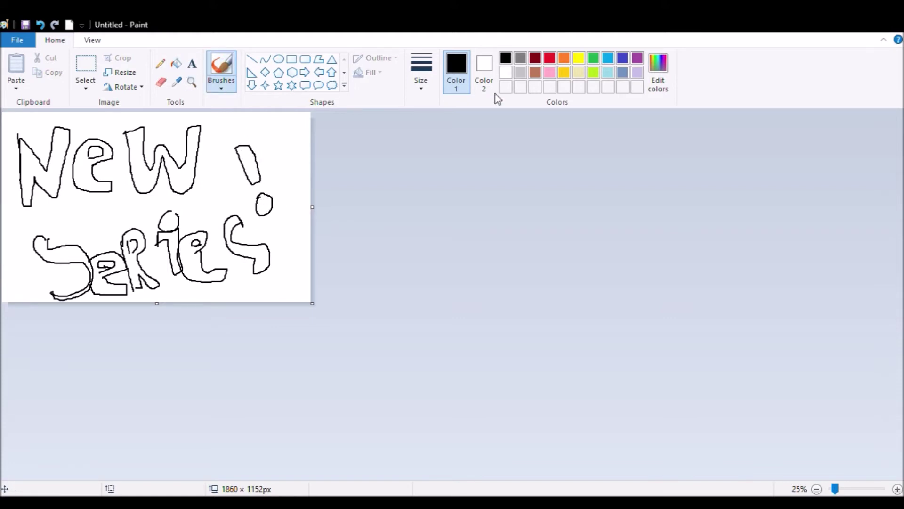
- Draw red dividing lines across the letters of "NEW" and fill one section of each letter with red
click(549, 59)
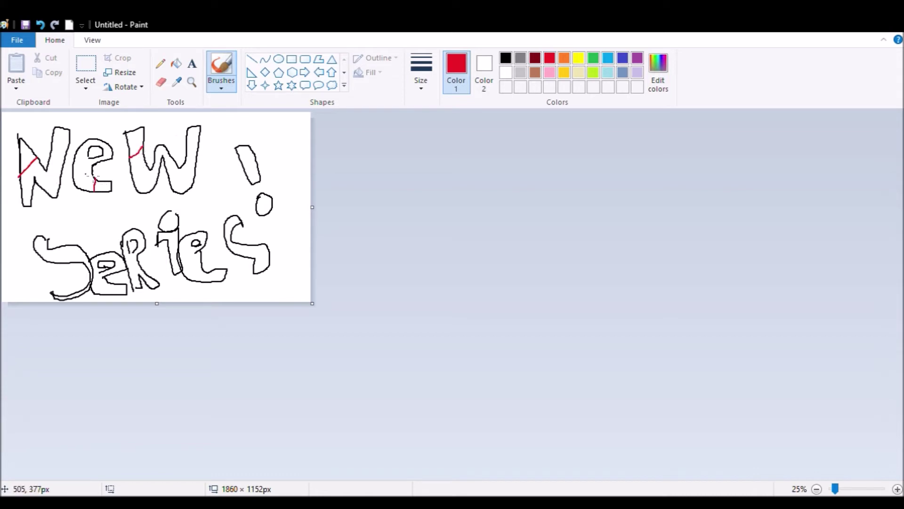
click(177, 63)
click(26, 152)
click(103, 187)
click(135, 141)
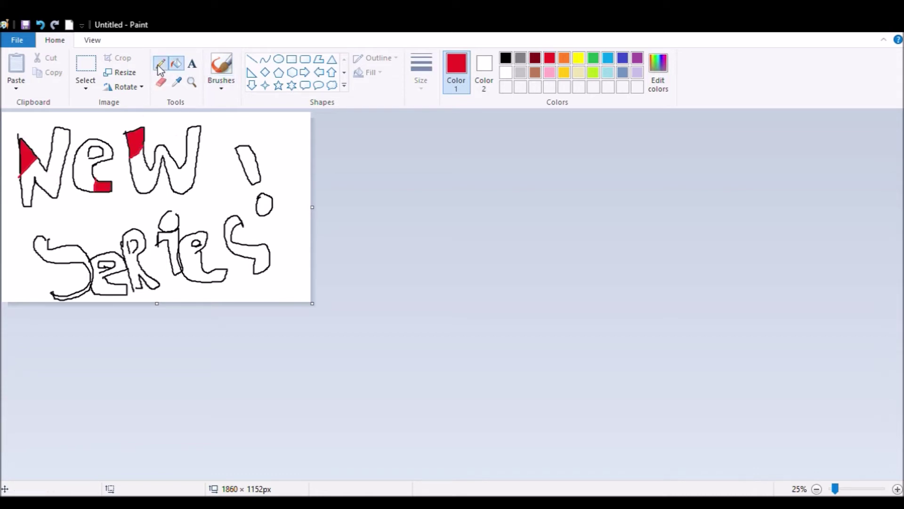
- Fill the right stroke of the W, the exclamation mark's dot and the hole of the last E in "SERIES" with red
click(184, 177)
click(192, 132)
click(265, 205)
click(176, 231)
click(40, 25)
click(195, 244)
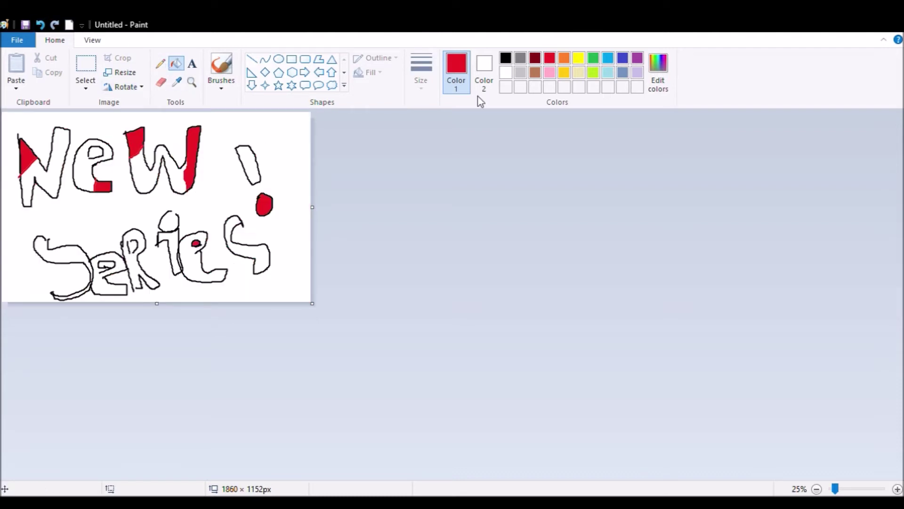
- Draw pink pencil dividers across the N, then fill the hole of the E in "NEW" and the exclamation mark's bar with pink
click(549, 72)
click(160, 63)
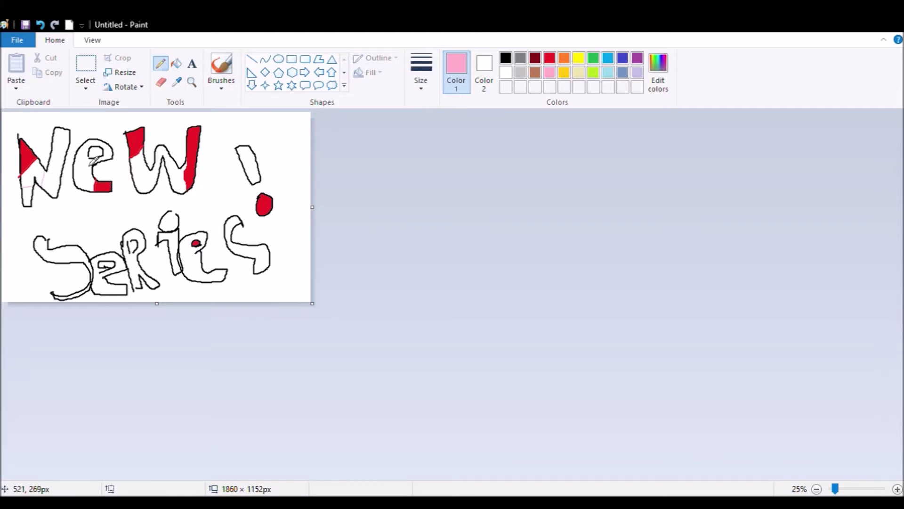
click(176, 63)
click(96, 154)
click(246, 175)
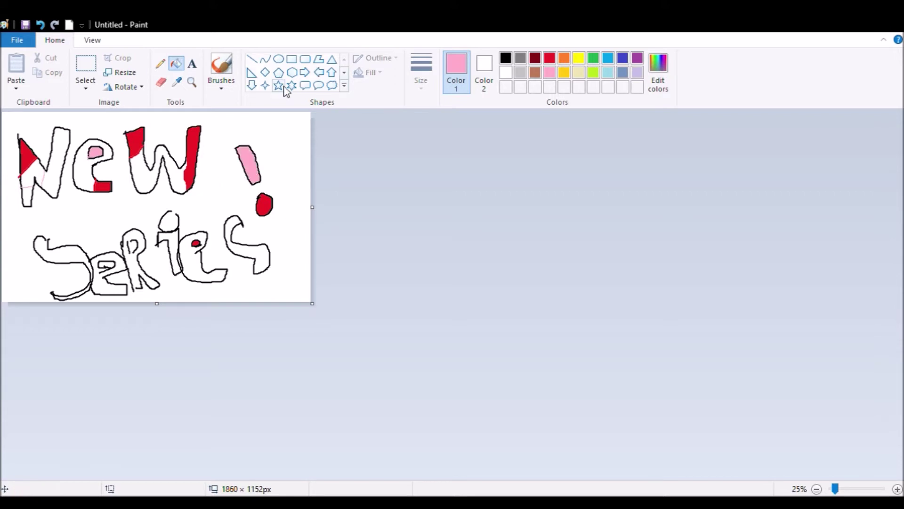
- Divide the final S of "SERIES" with a gap-free pink pencil line and fill only its lower end with pink
click(252, 257)
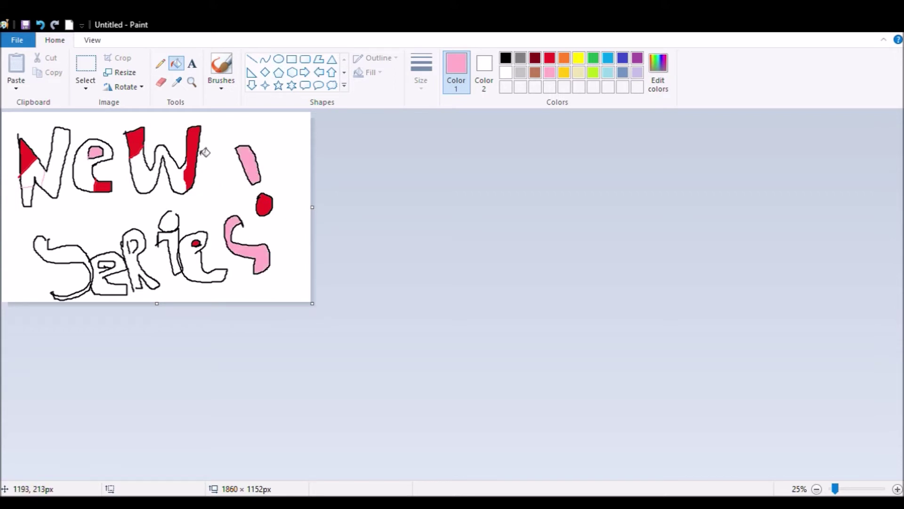
click(40, 25)
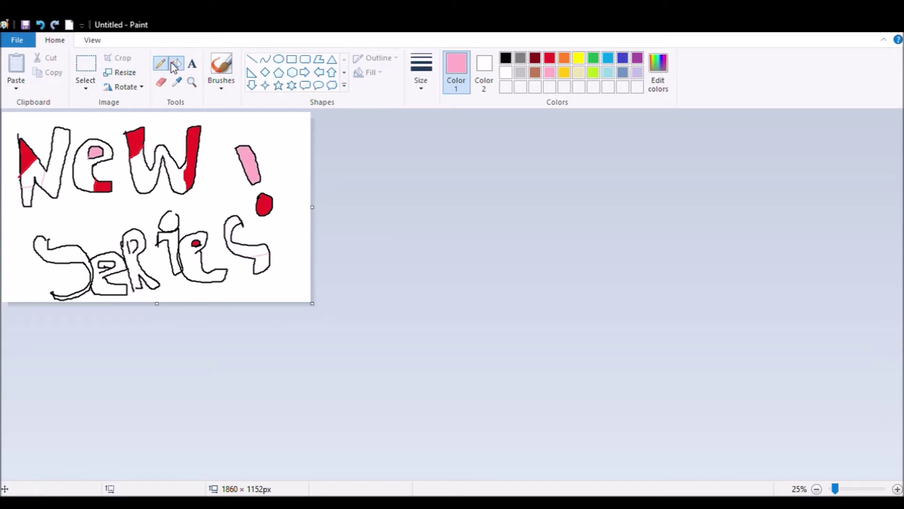
click(261, 259)
click(40, 25)
click(192, 81)
click(156, 207)
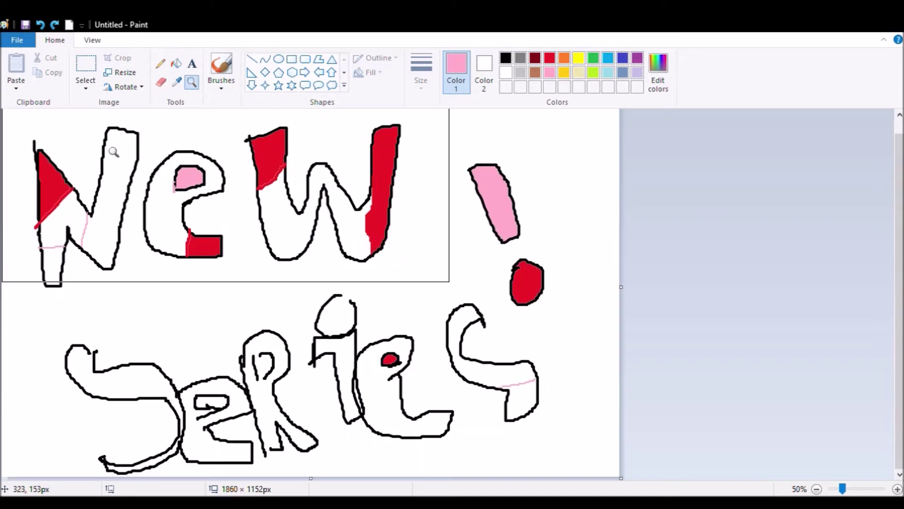
click(160, 64)
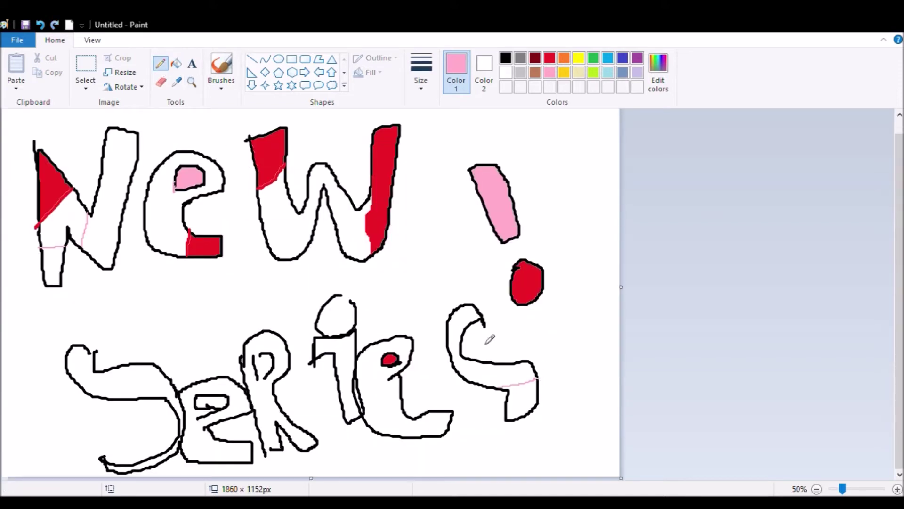
click(176, 63)
click(529, 408)
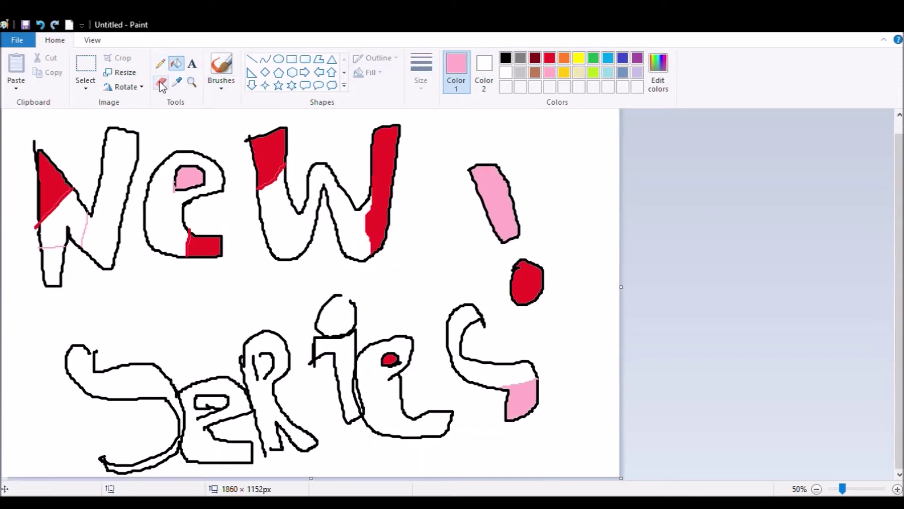
- Fill the N's section below the red area with pink and its lower left foot with orange
click(160, 63)
click(564, 57)
click(176, 63)
click(549, 72)
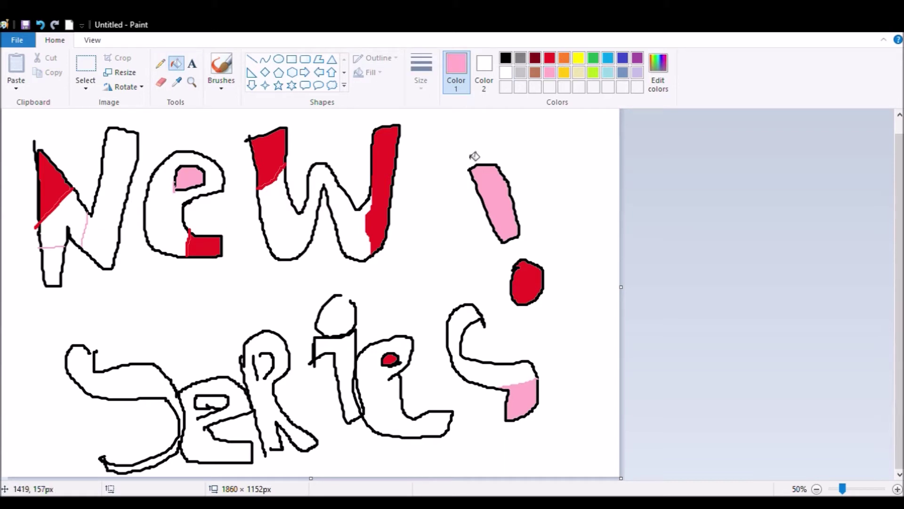
click(73, 223)
click(563, 57)
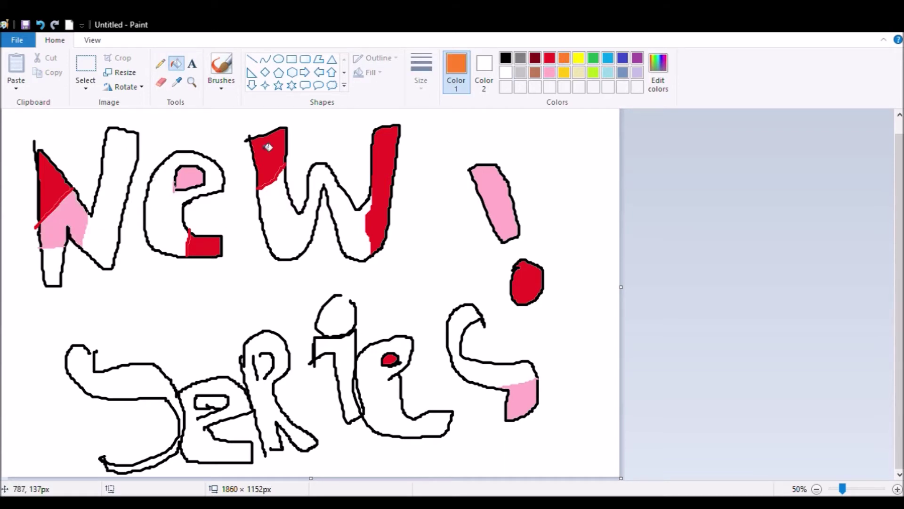
click(59, 271)
- Close the inner outline of the R in "SERIES" with a black pencil stroke
click(160, 63)
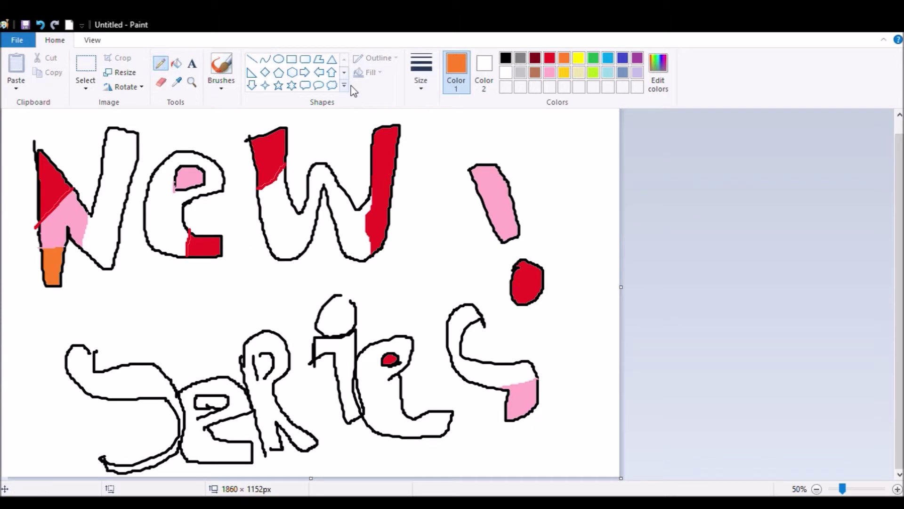
click(505, 57)
drag(266, 354, 253, 357)
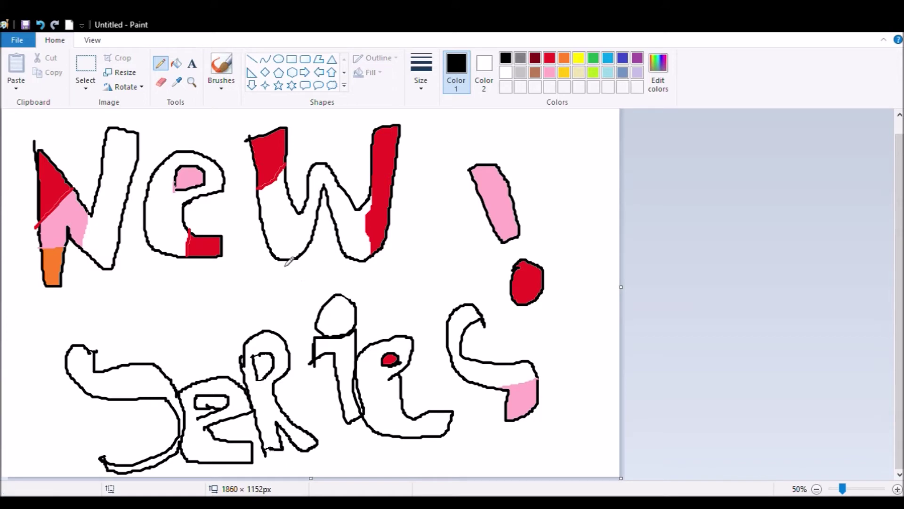
- Divide the E and W of "NEW" with orange brush lines and fill the E's upper right, the W's right valley and the R's hole orange
click(564, 57)
click(221, 66)
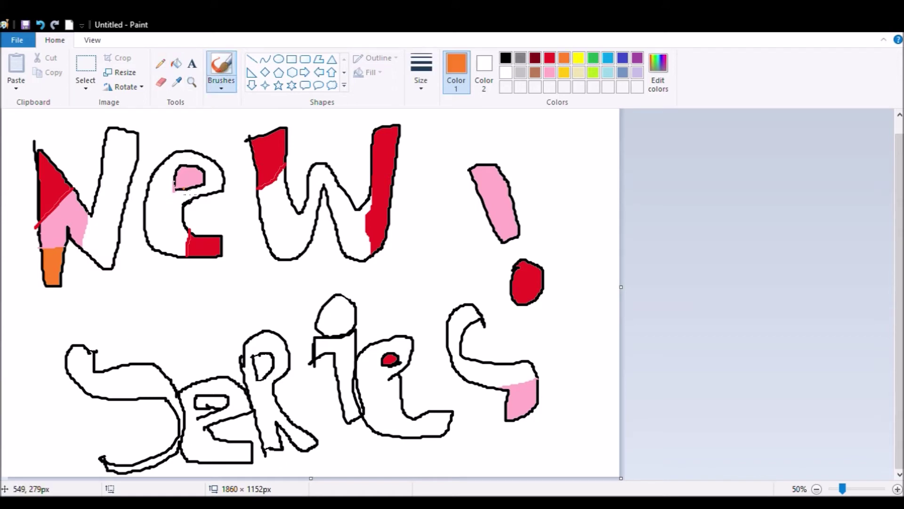
drag(332, 170, 326, 190)
click(177, 63)
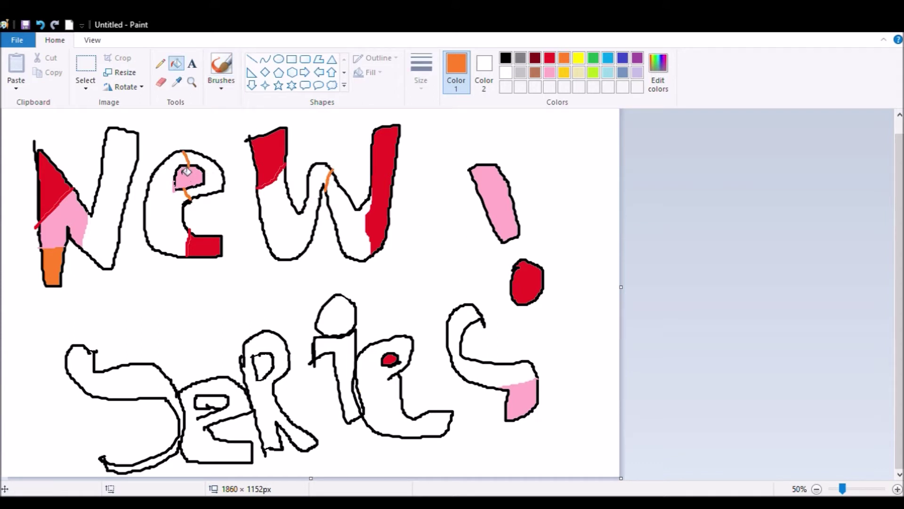
click(210, 173)
click(348, 212)
click(265, 367)
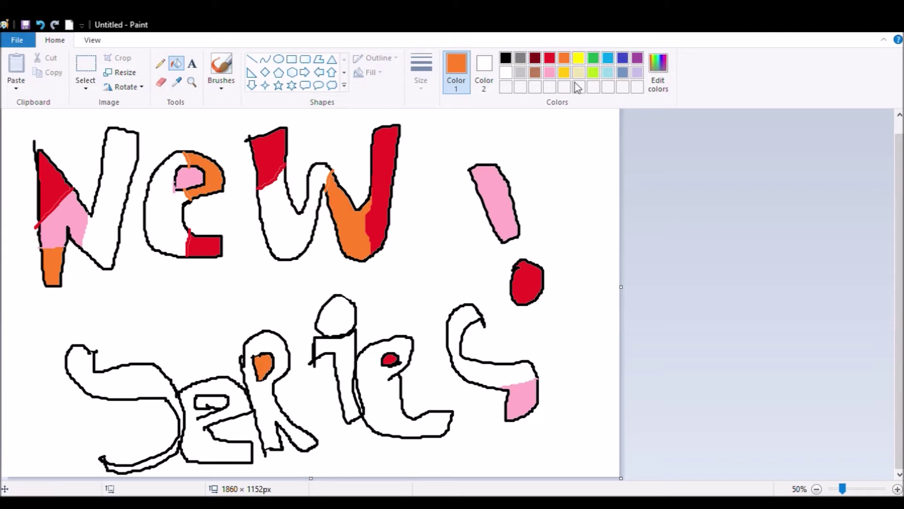
- Draw yellow brush dividers across the N, E and W of "NEW" and the first S of "SERIES"
click(579, 58)
click(160, 63)
click(221, 66)
drag(103, 145, 131, 174)
drag(153, 217, 191, 259)
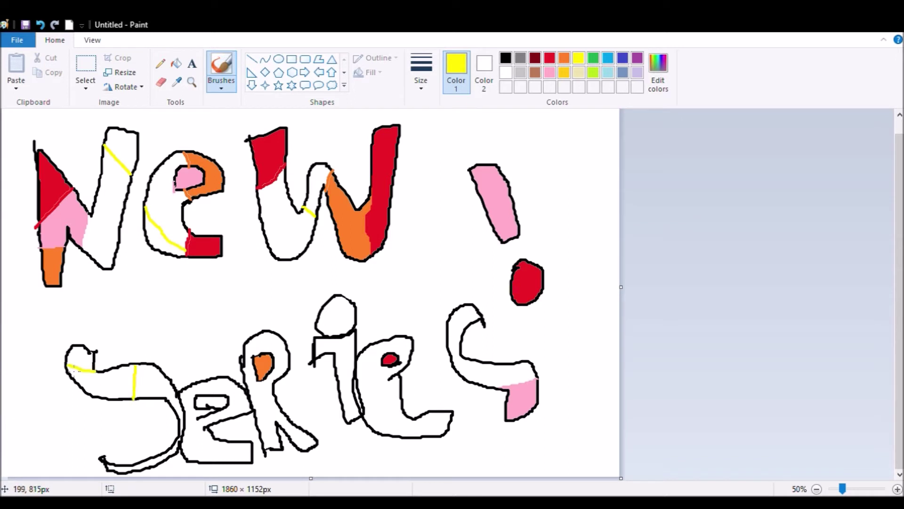
- Fill the N's upper right tip, the E's lower left edge, the W's middle peak and the first S's upper band with yellow
click(176, 63)
click(120, 147)
click(156, 227)
click(316, 186)
click(110, 383)
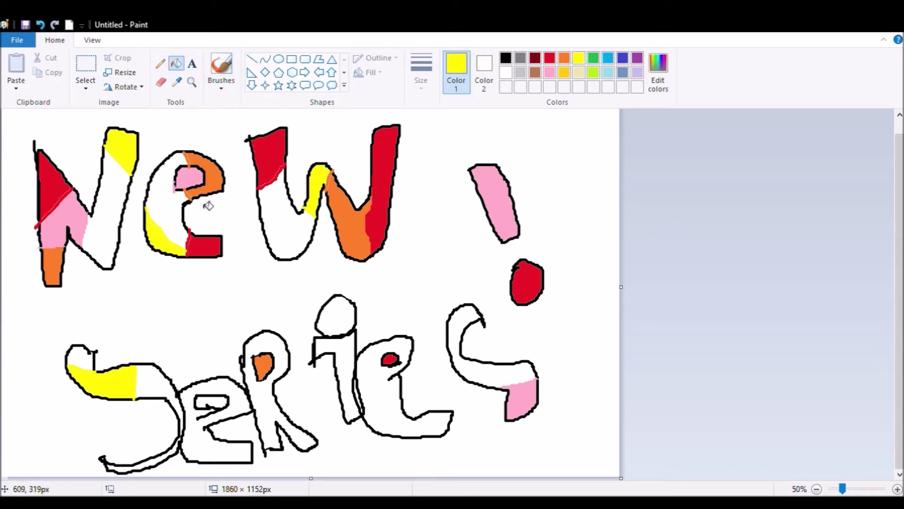
- Fill the tip of the first S and the dot of the I in "SERIES" with lime
click(594, 58)
click(160, 63)
click(594, 72)
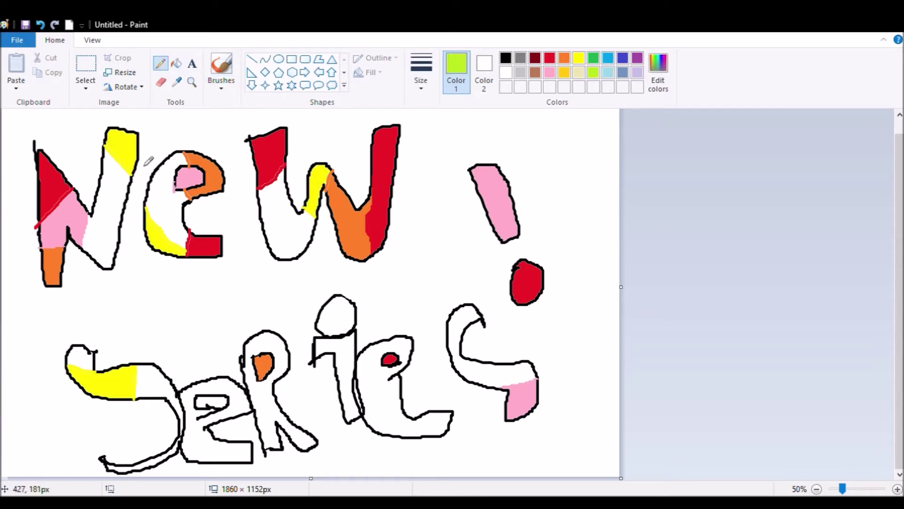
click(176, 63)
click(87, 357)
click(336, 311)
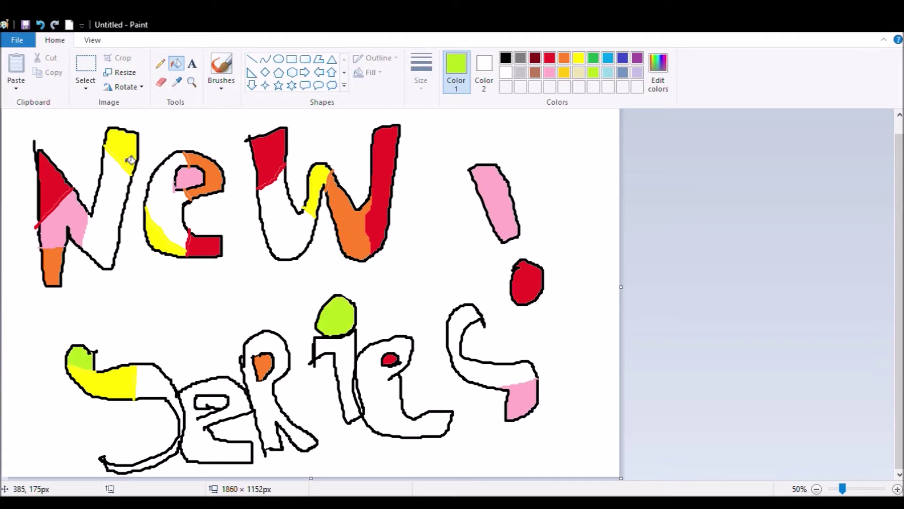
- Draw a lime pencil divider across the W's left valley and fill the area below it with lime
click(160, 64)
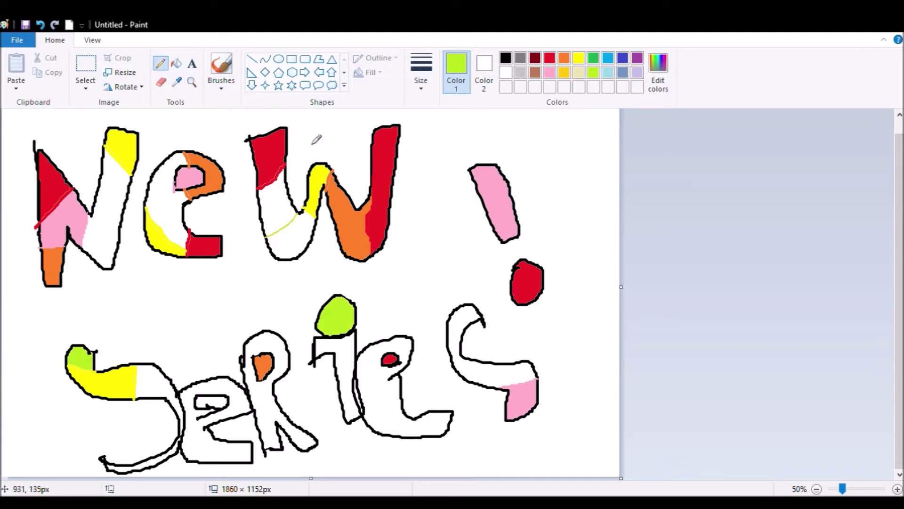
click(176, 63)
click(269, 224)
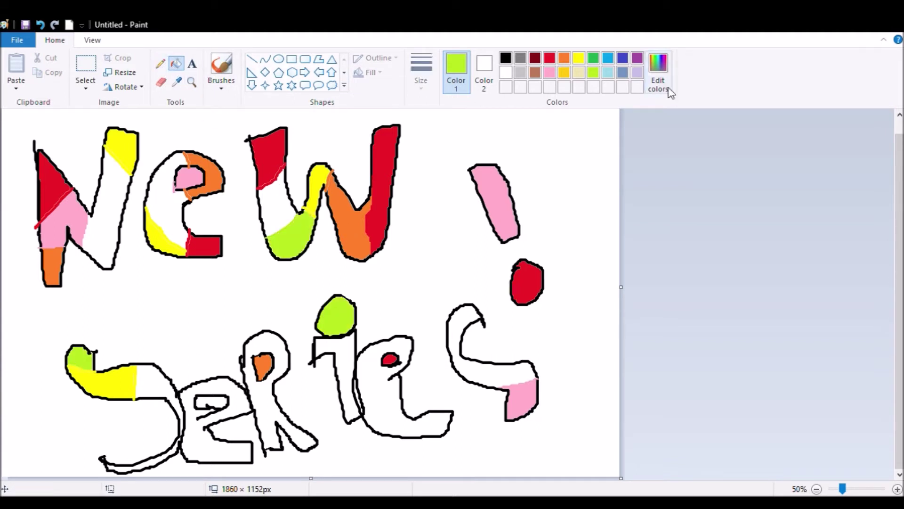
- Fill the W's left band and the enclosed center of the first E in "SERIES" with turquoise
click(608, 57)
click(284, 214)
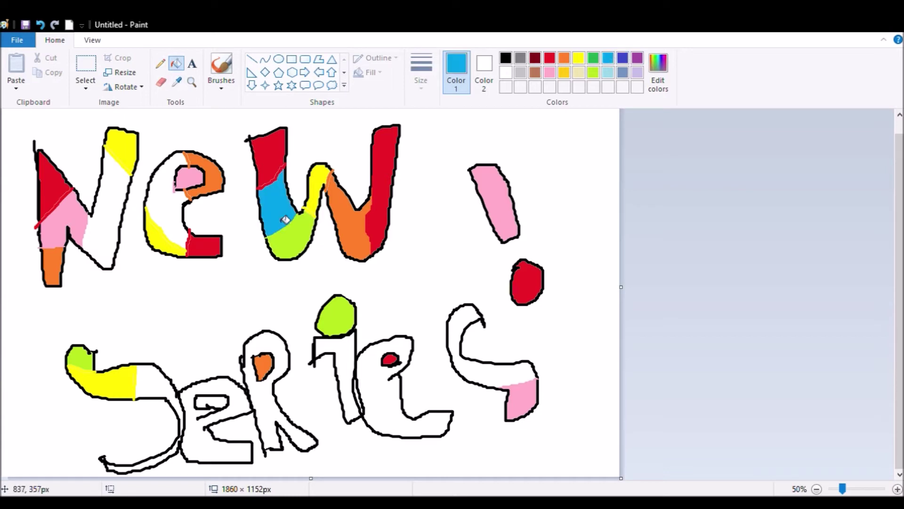
click(211, 408)
click(350, 355)
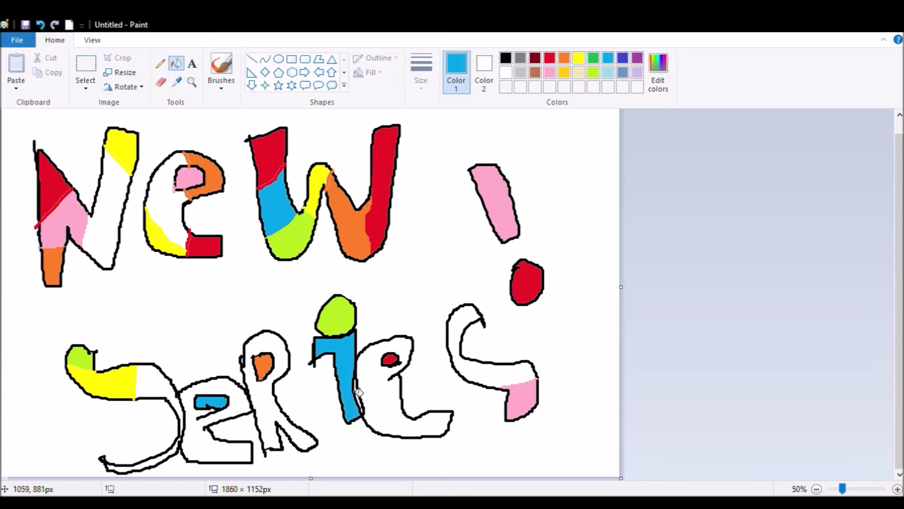
click(41, 25)
- Draw a turquoise pencil divider down the I's stem in "SERIES" and fill the stem's lower section with turquoise
click(161, 63)
drag(357, 331, 345, 364)
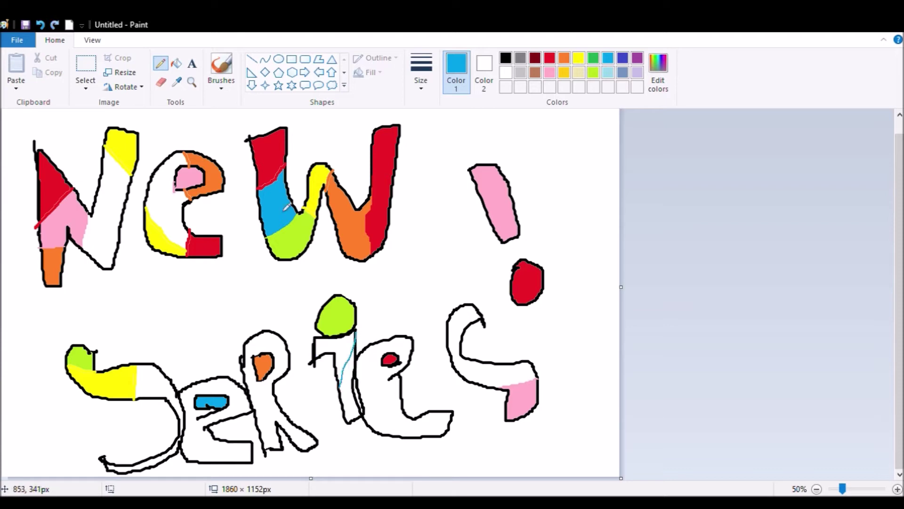
click(176, 63)
click(350, 406)
click(363, 404)
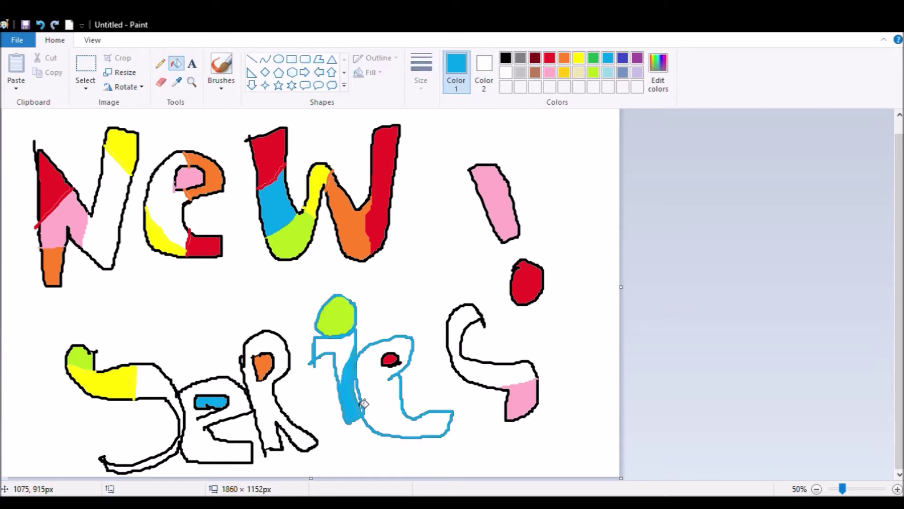
click(40, 25)
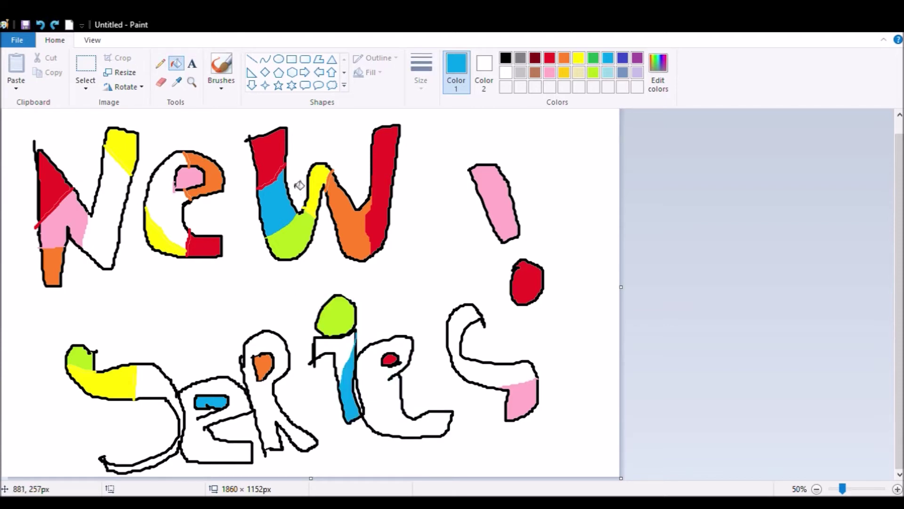
- Fill the remaining white areas of the N and E in "NEW" and the first S's right bend with gold
click(564, 73)
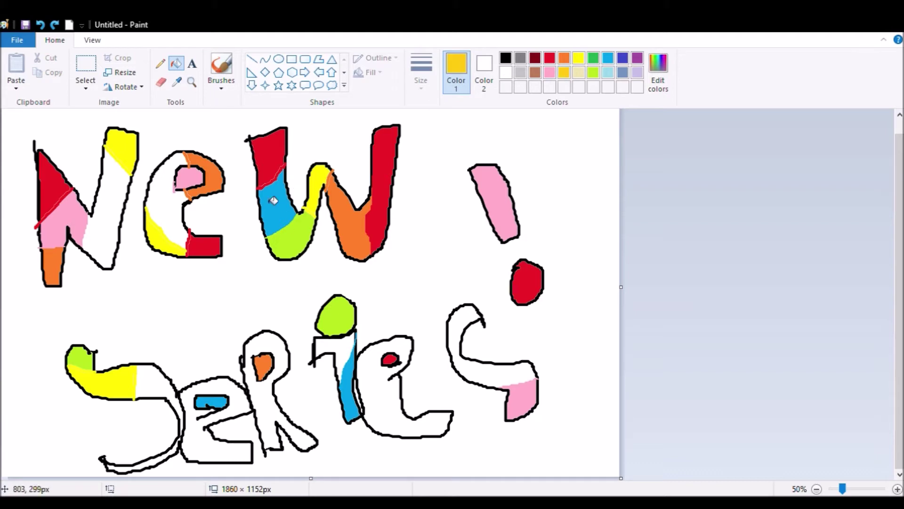
click(111, 214)
click(175, 204)
click(175, 394)
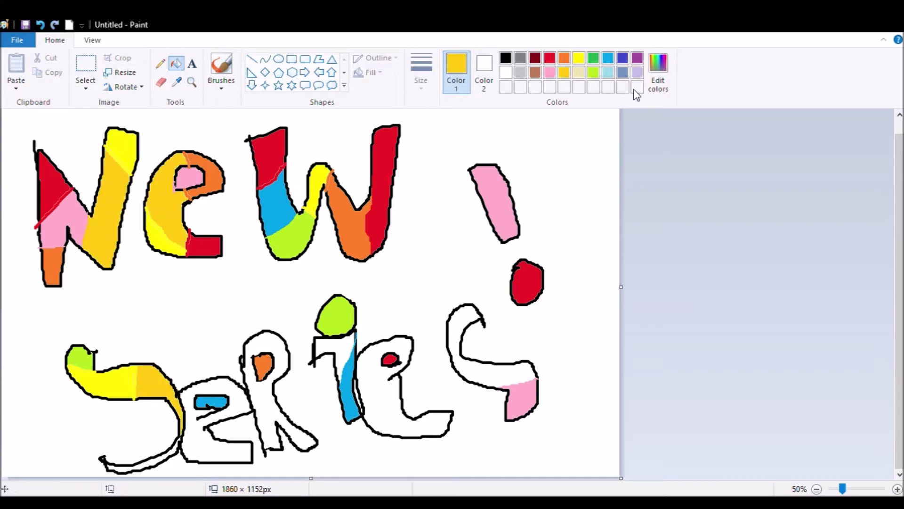
- Fill the first S's tail, the I's upper section and the last S's upper section in "SERIES" with purple
click(637, 57)
click(134, 470)
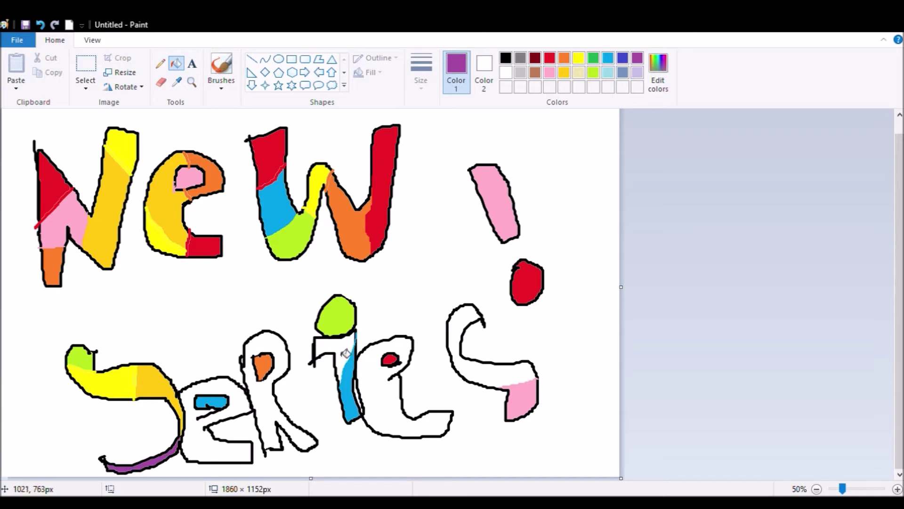
click(346, 353)
click(457, 342)
- Fill the bodies of both E's and the R in "SERIES" with light gray
click(520, 73)
click(384, 415)
click(268, 415)
click(211, 452)
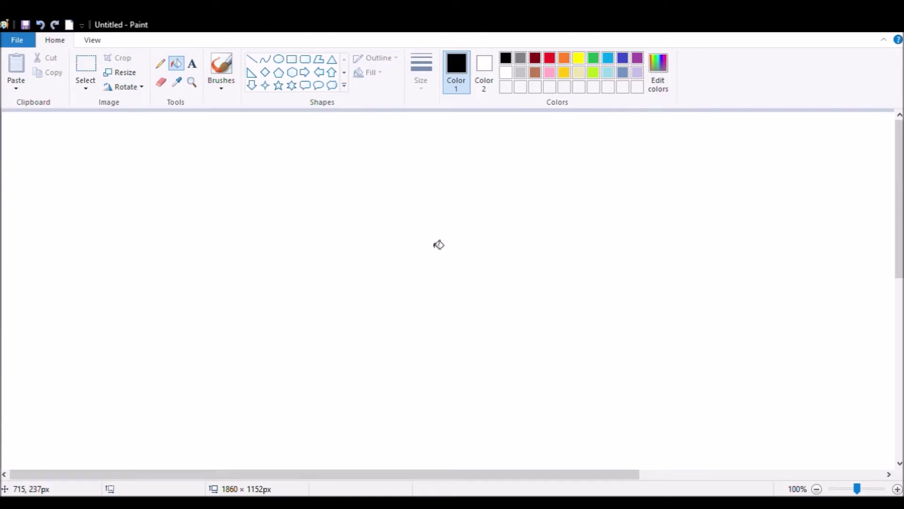
- Brush the black block-letter outlines of a V and a dotted i on the left half of the blank canvas
click(192, 82)
right_click(205, 179)
right_click(206, 179)
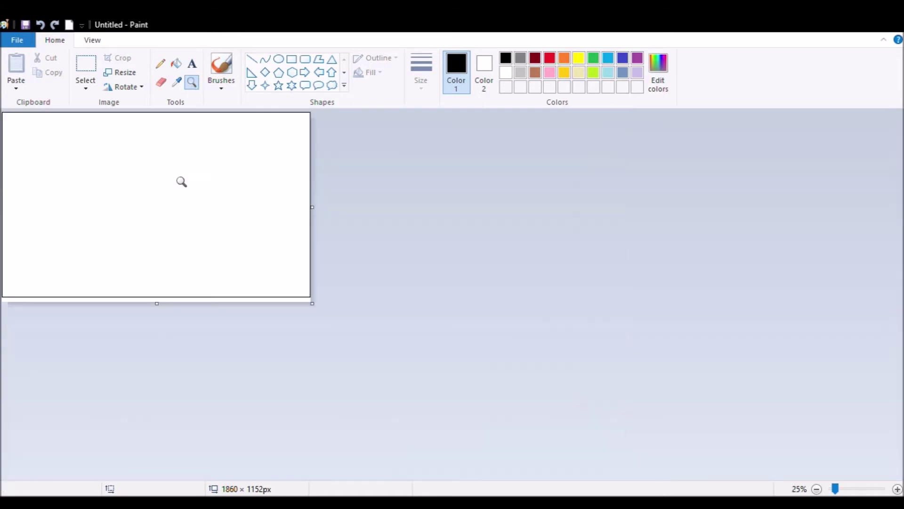
click(161, 64)
click(221, 85)
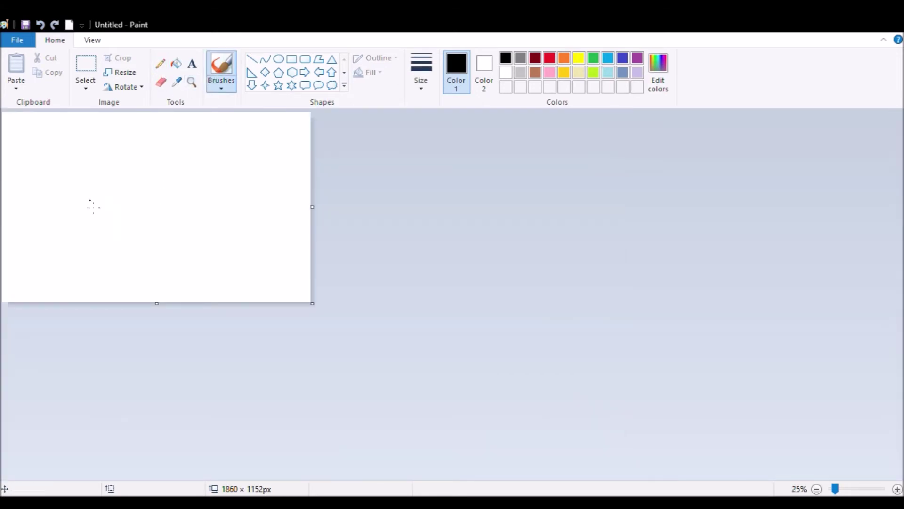
drag(18, 157, 37, 240)
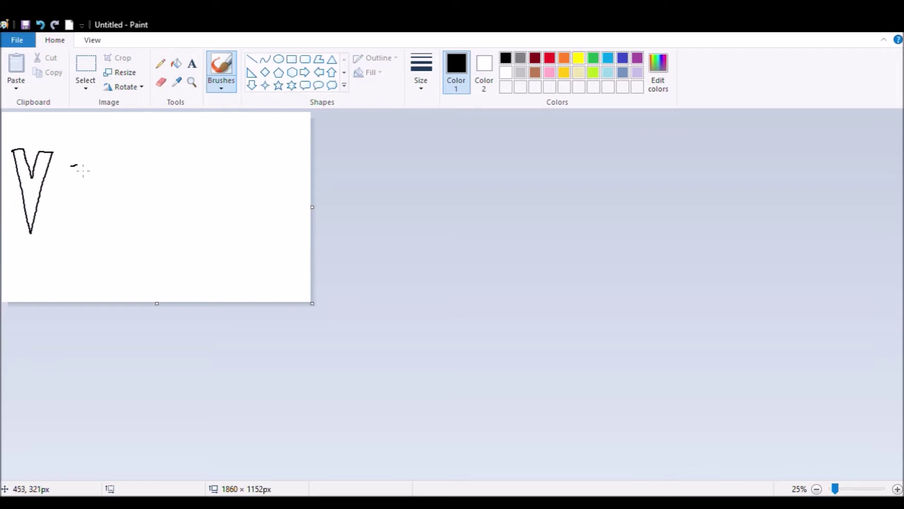
drag(102, 243, 112, 182)
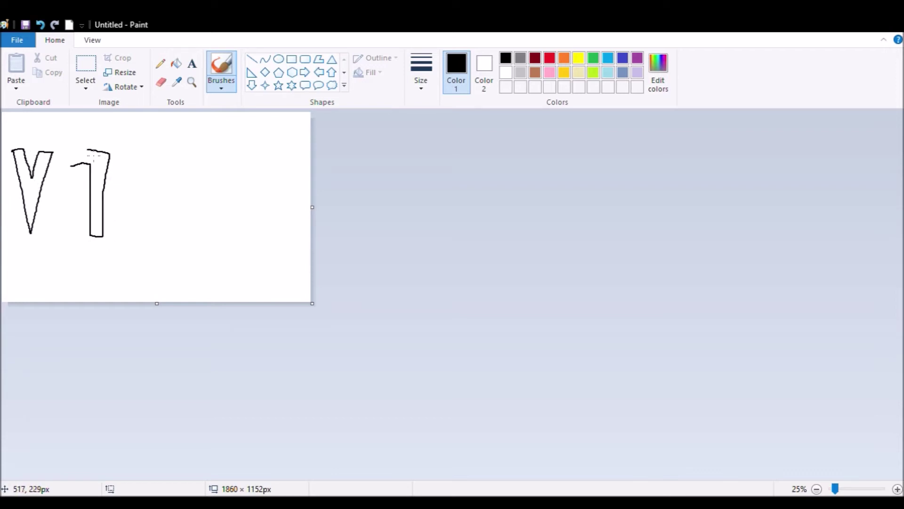
- Brush the black outlines of a D with an inner opening and an S to complete the word "ViDS"
drag(148, 135, 143, 238)
mouse_move(150, 137)
mouse_down()
mouse_move(194, 182)
mouse_move(156, 249)
mouse_up()
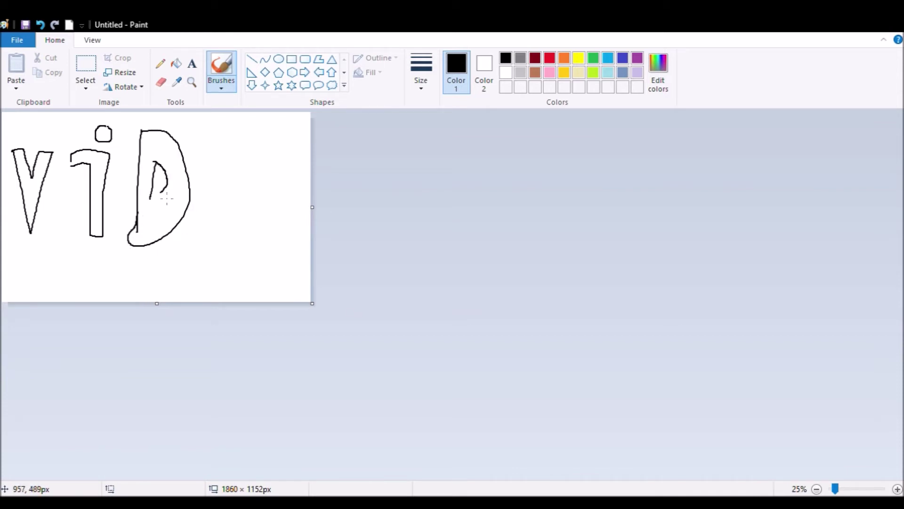
mouse_move(264, 140)
mouse_down()
mouse_move(239, 140)
mouse_move(284, 172)
mouse_move(251, 229)
mouse_up()
mouse_move(265, 187)
mouse_down()
mouse_move(213, 174)
mouse_move(209, 137)
mouse_move(267, 142)
mouse_up()
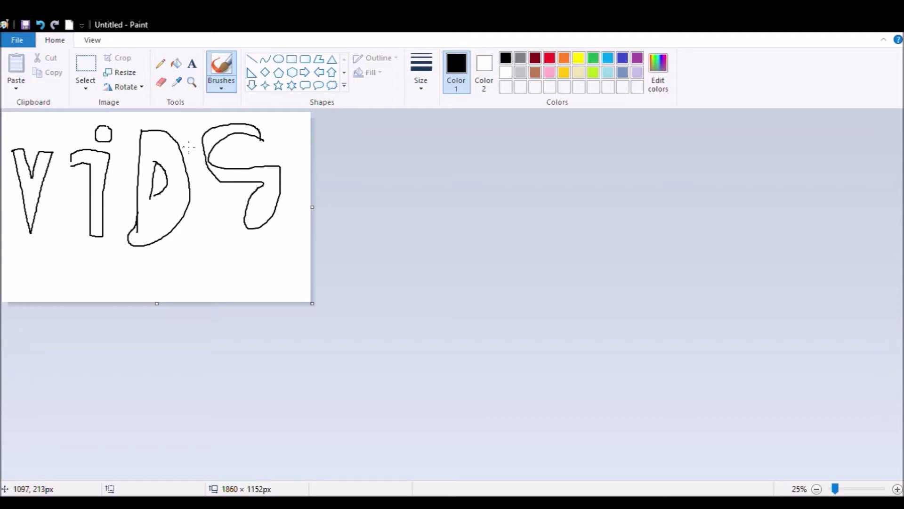
- Close the gaps in the outlines of the i and the D's inner opening with black pencil strokes
scroll(85, 166, up, 1)
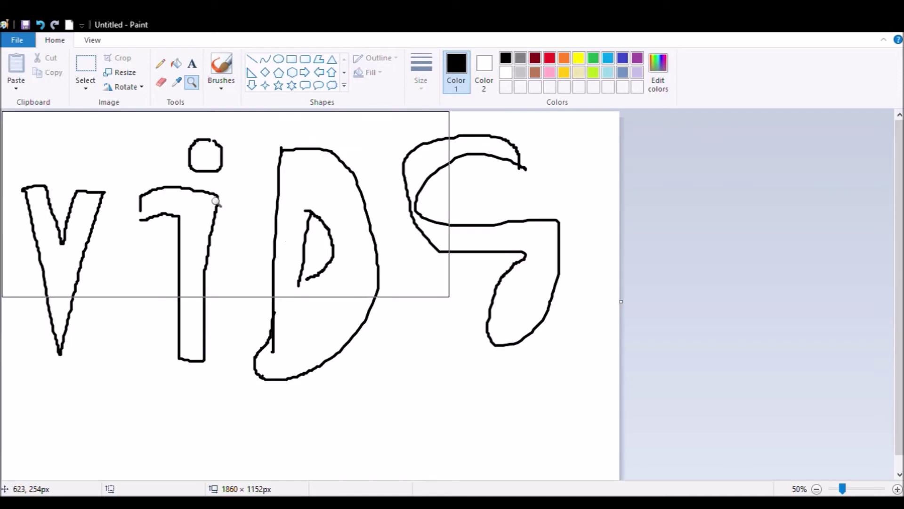
click(161, 63)
drag(140, 210, 141, 220)
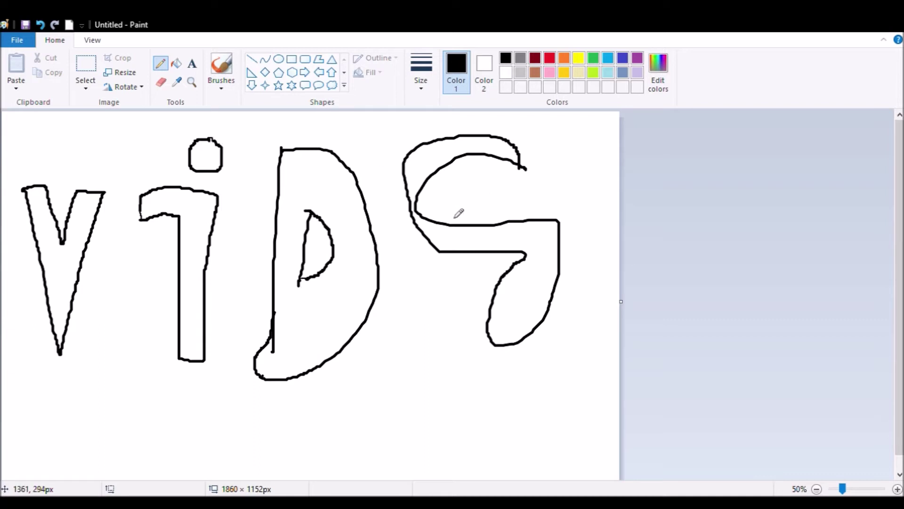
- Fill the V with lavender and replace that fill with rose pink
click(176, 63)
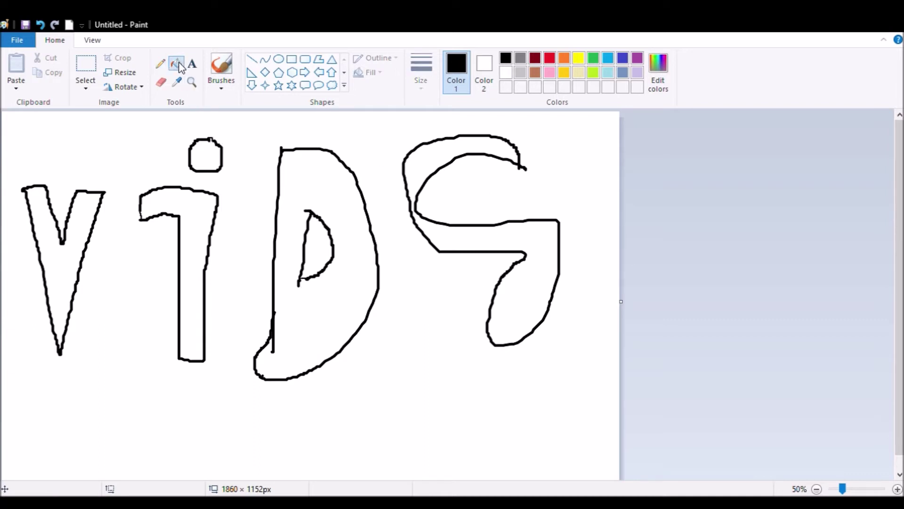
click(622, 59)
click(636, 72)
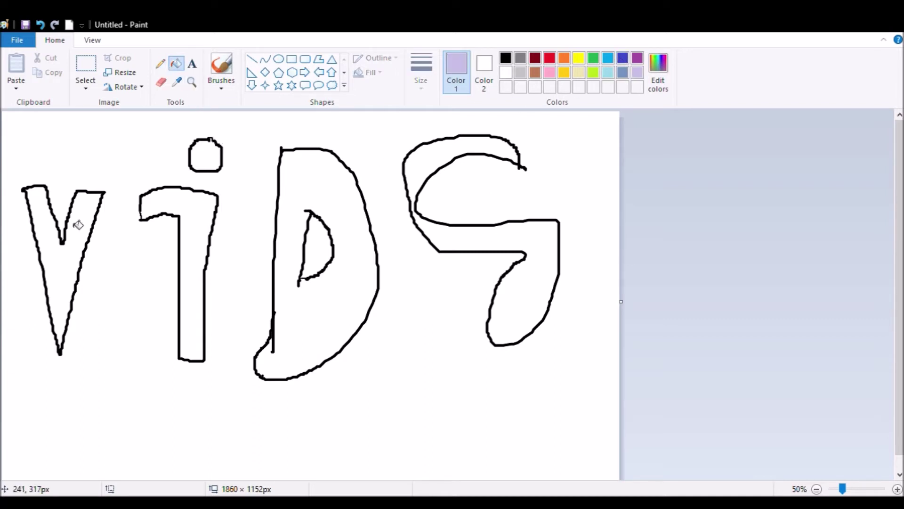
click(46, 248)
click(549, 72)
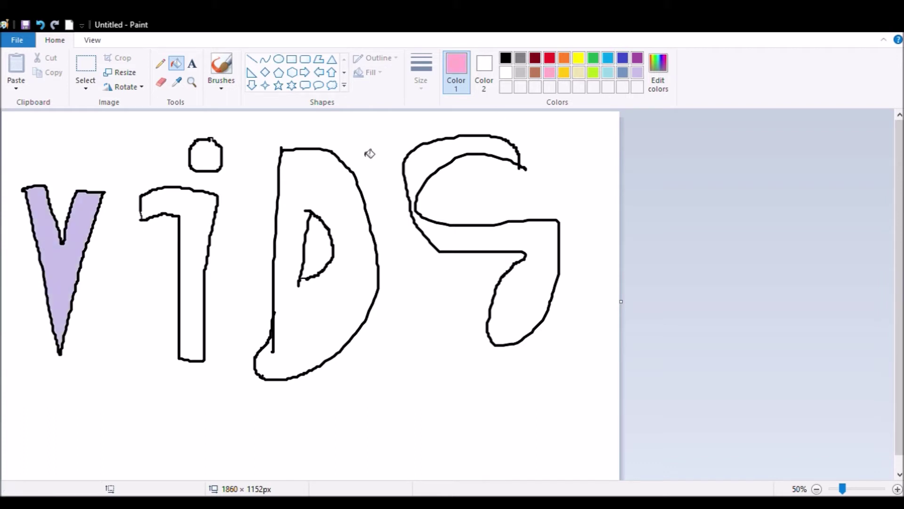
click(61, 263)
- Fill the dot of the i with red and its stem with dark red
click(550, 59)
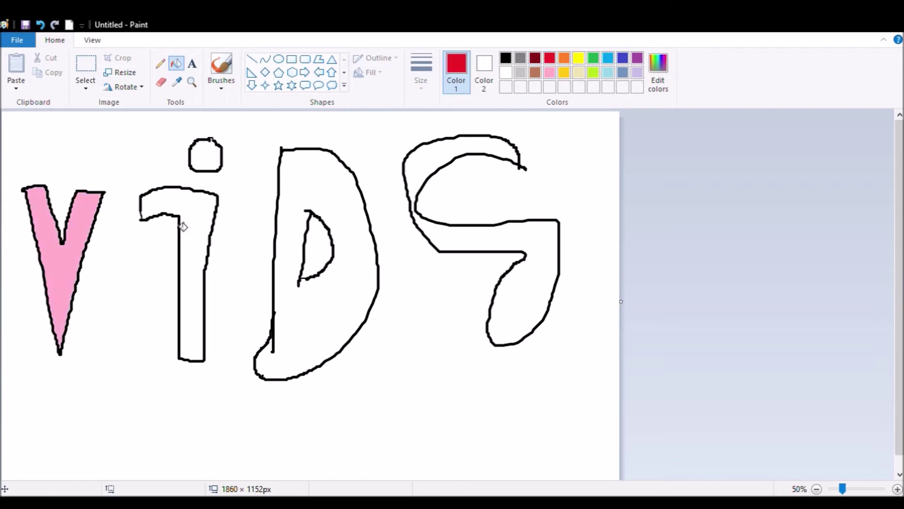
click(207, 159)
click(535, 58)
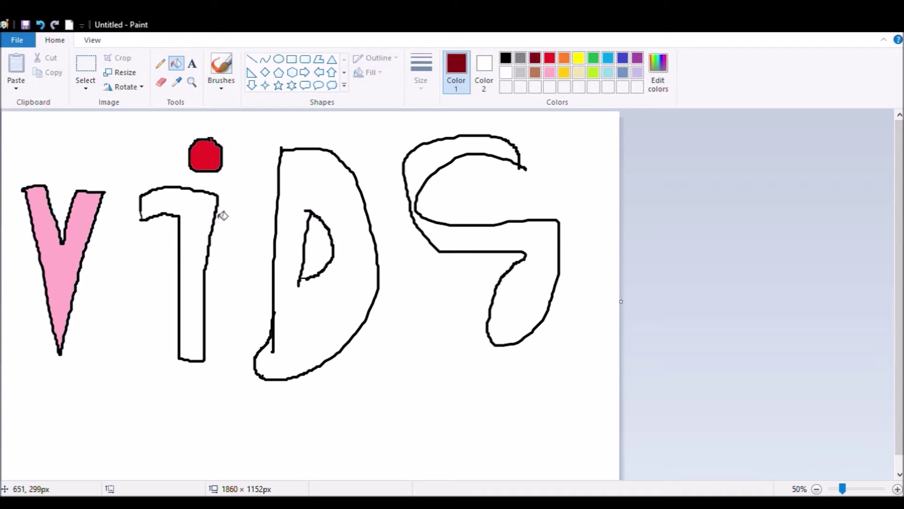
click(195, 223)
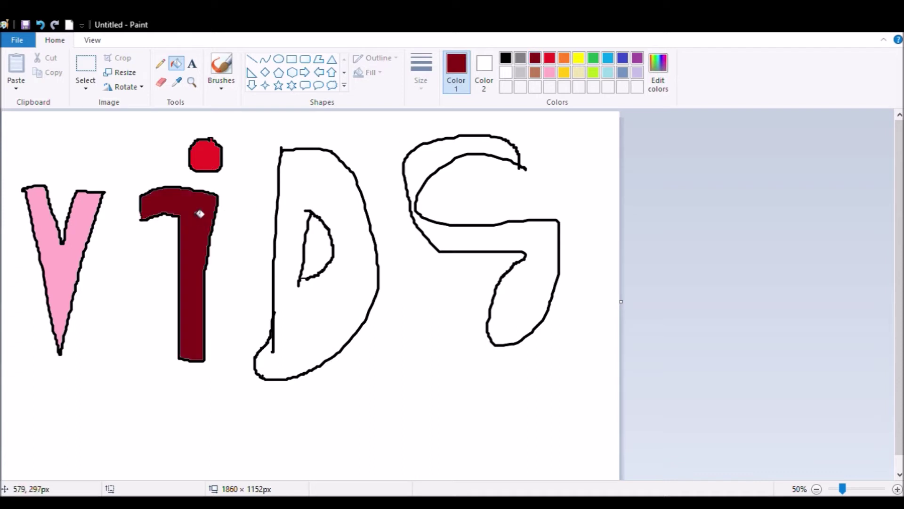
- Draw orange pencil dividers across the D's left side, right side and inner opening
click(564, 58)
click(165, 65)
drag(306, 235, 273, 259)
drag(332, 239, 373, 242)
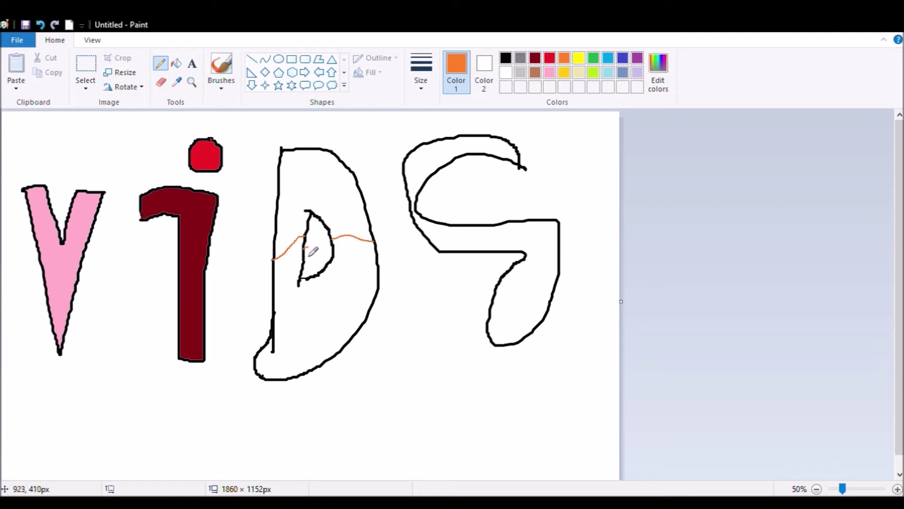
drag(311, 249, 333, 250)
- Fill the D's upper body and lower inner opening with orange, and its lower body and upper inner opening with gold
click(176, 64)
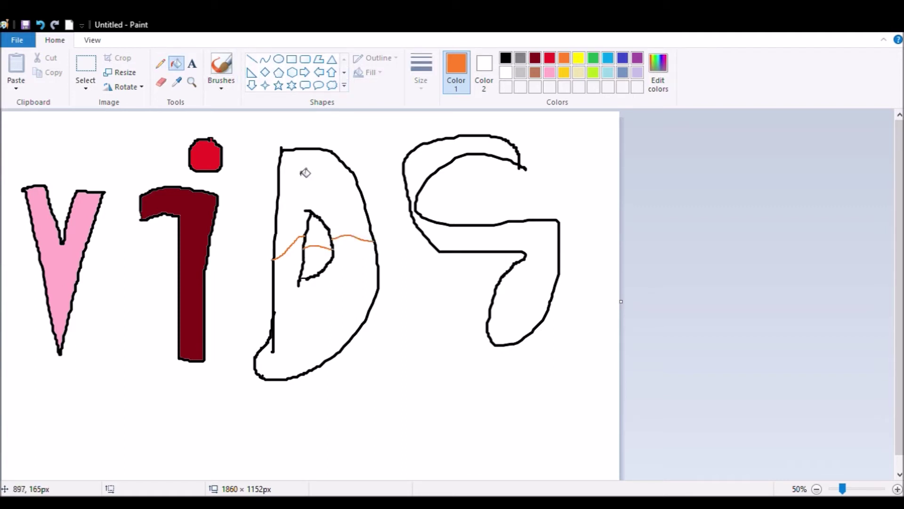
click(292, 161)
click(319, 265)
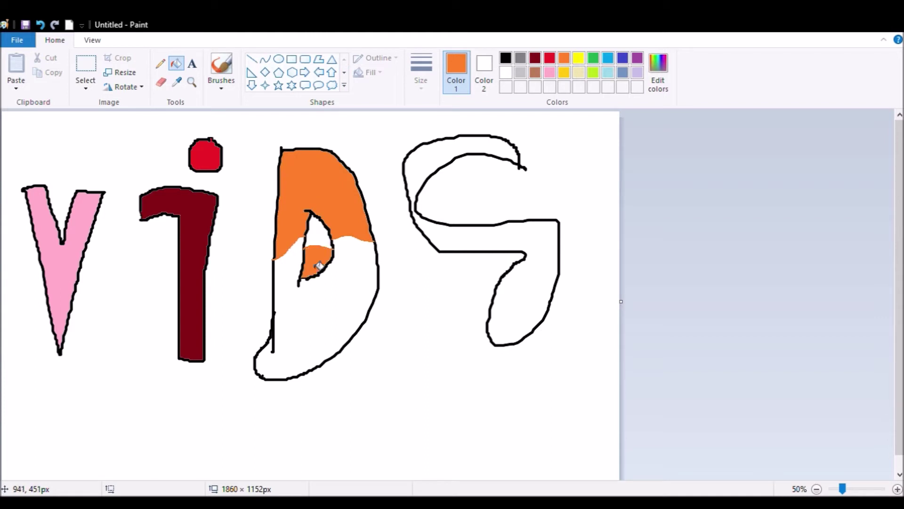
click(563, 72)
click(319, 238)
click(319, 317)
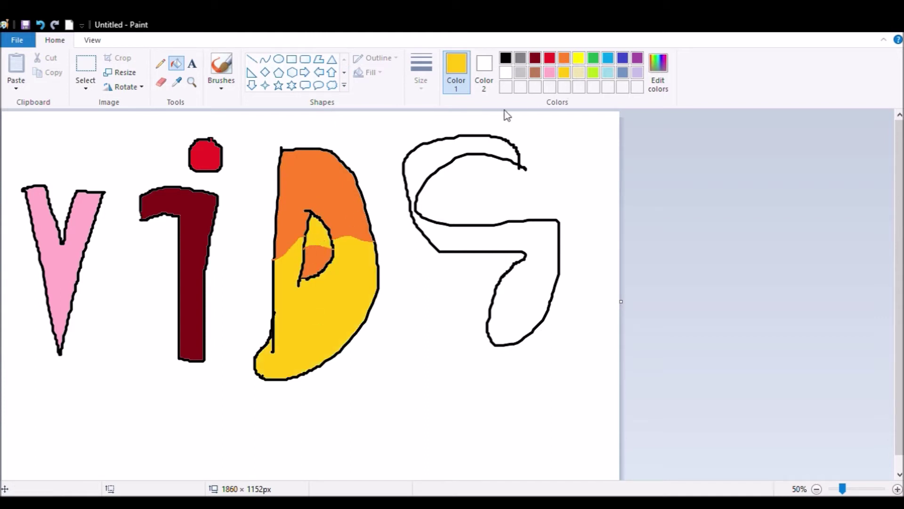
- Add a custom darker pink, draw a pencil divider across the V's middle and fill the V's lower tip with it
click(160, 63)
click(549, 72)
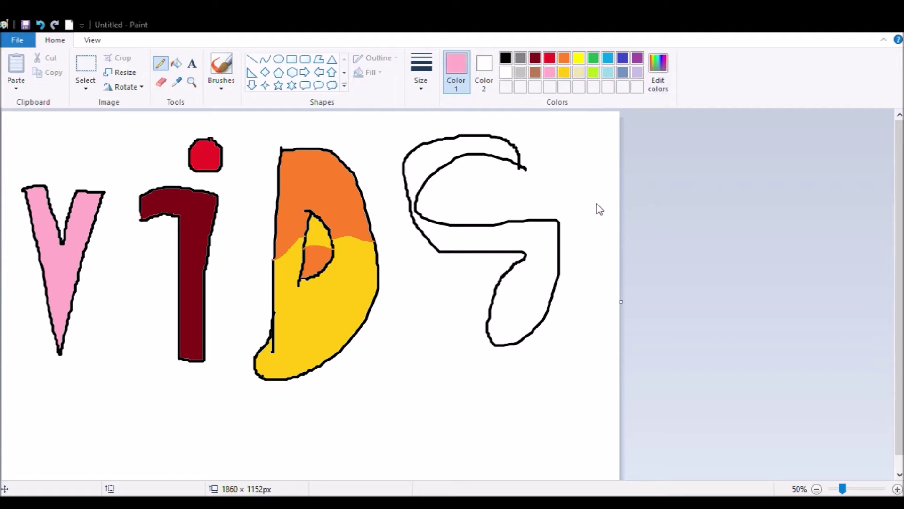
key(Return)
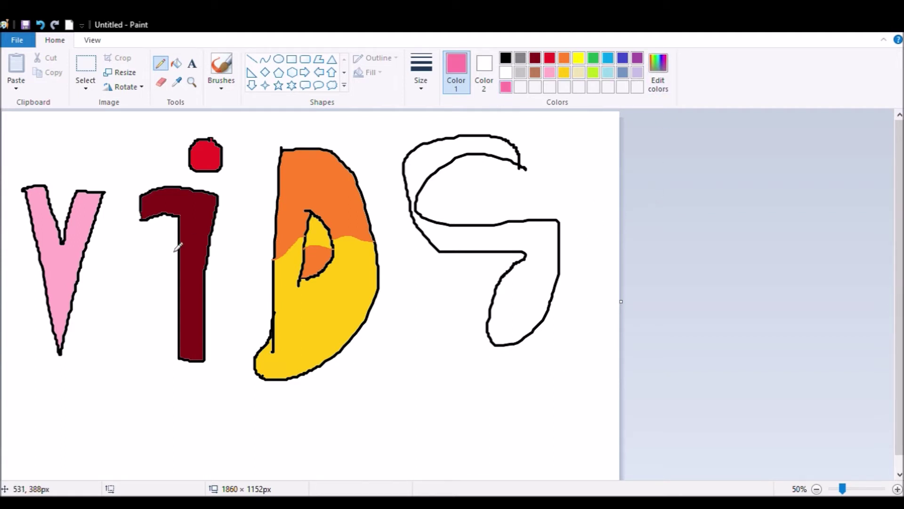
drag(44, 267, 79, 267)
click(176, 63)
click(63, 297)
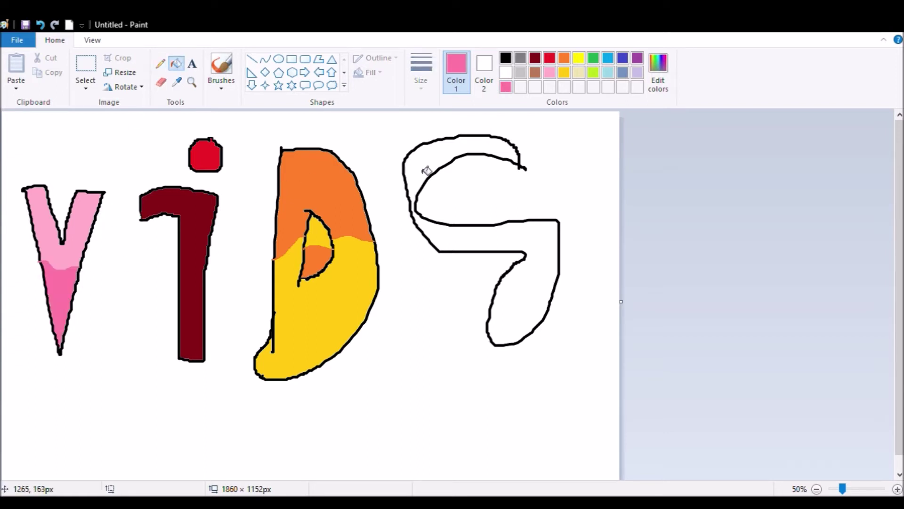
- Draw a green pencil divider across the S's middle bar, and fill its upper part green and its lower part lime
click(157, 65)
click(595, 58)
drag(457, 226, 465, 251)
click(176, 63)
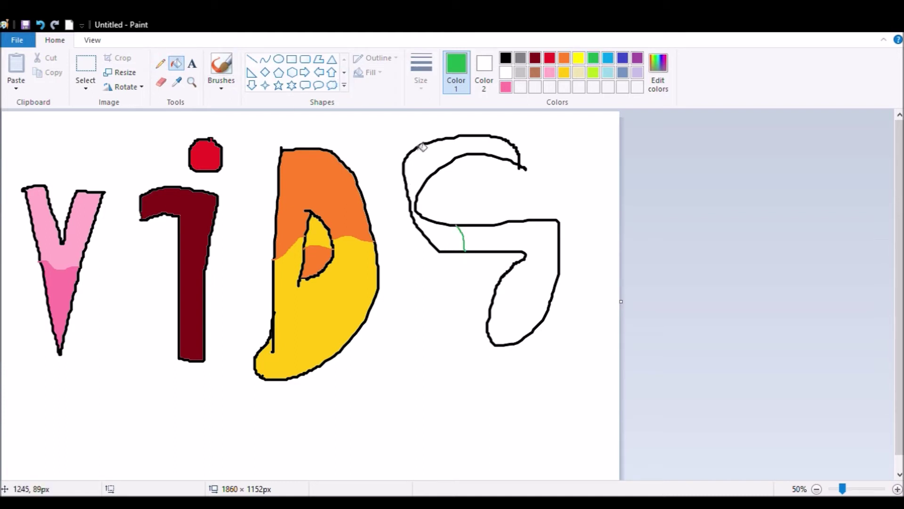
click(451, 156)
click(593, 73)
click(529, 246)
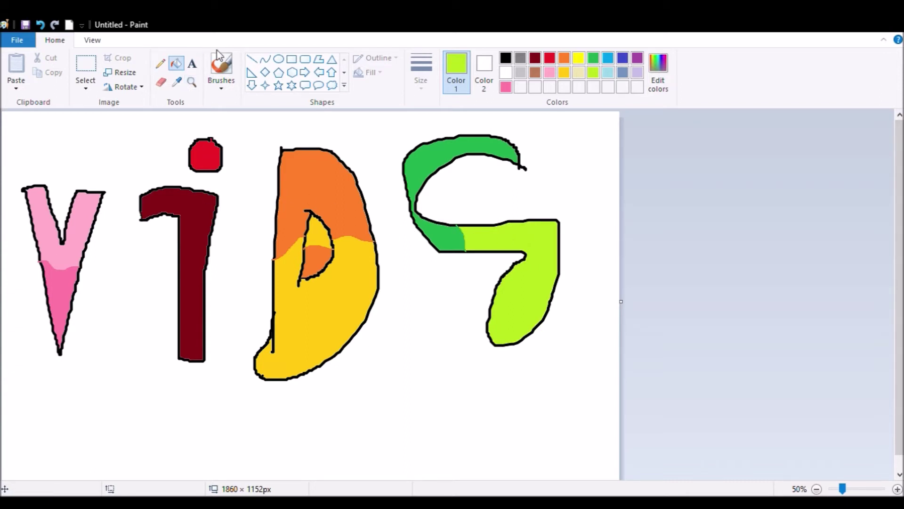
- Handwrite "more?" in lime near the canvas's lower left and "Less?" in indigo near its upper right corner with the brush
click(221, 64)
mouse_move(65, 473)
mouse_down()
mouse_move(86, 457)
mouse_move(100, 472)
mouse_move(109, 461)
mouse_move(123, 476)
mouse_move(138, 464)
mouse_move(141, 476)
mouse_move(161, 461)
mouse_up()
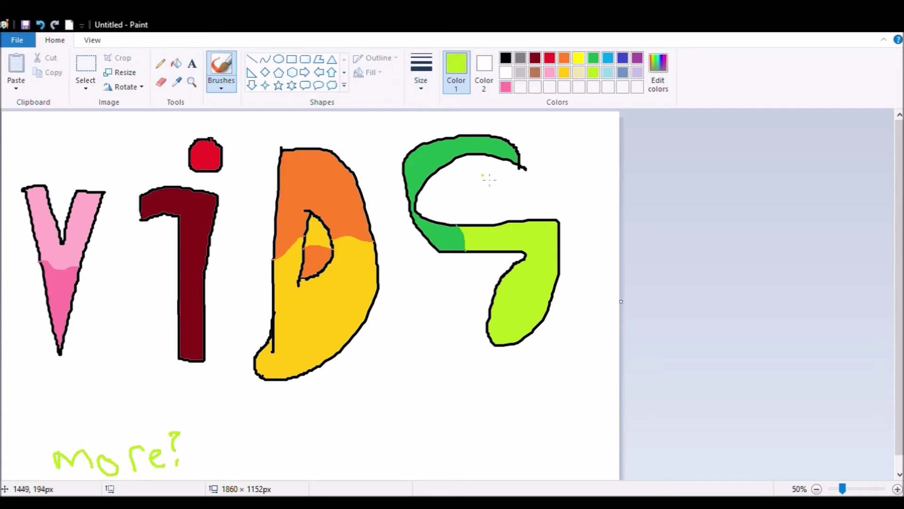
click(623, 58)
drag(570, 149, 586, 152)
click(597, 131)
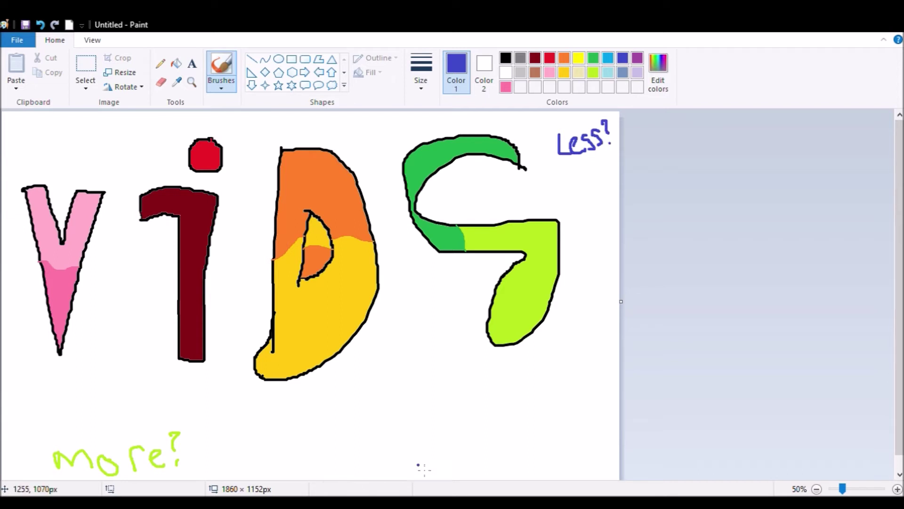
drag(449, 443, 448, 465)
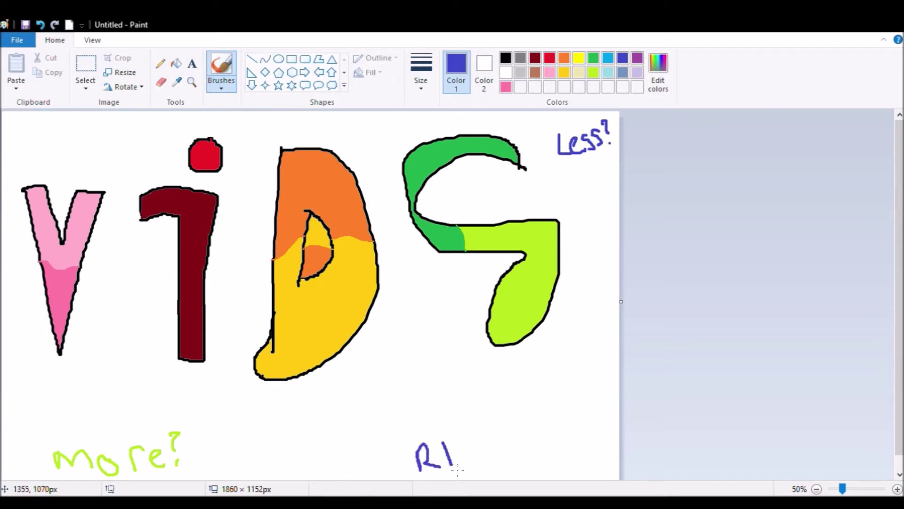
click(40, 24)
click(40, 25)
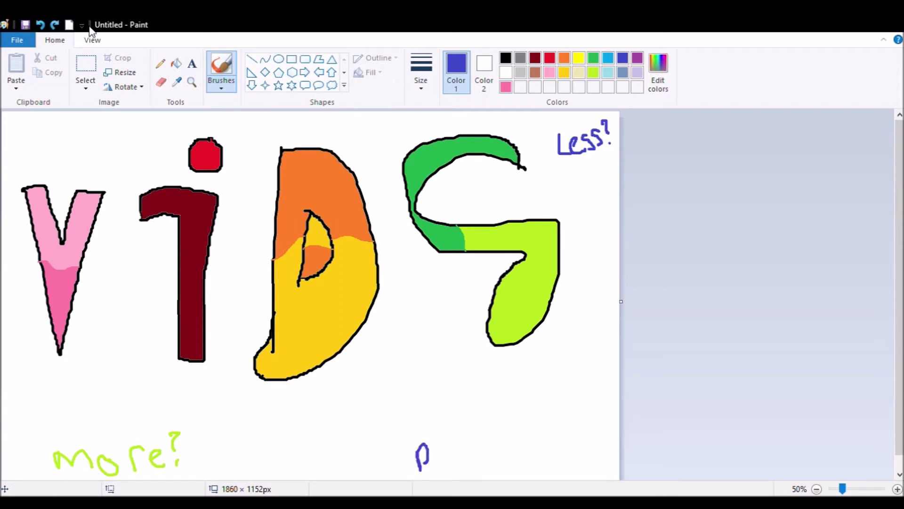
click(40, 25)
- Handwrite "RPs?" in purple near the canvas's lower right and "vlogs?" in orange near its upper left corner with the brush
click(637, 58)
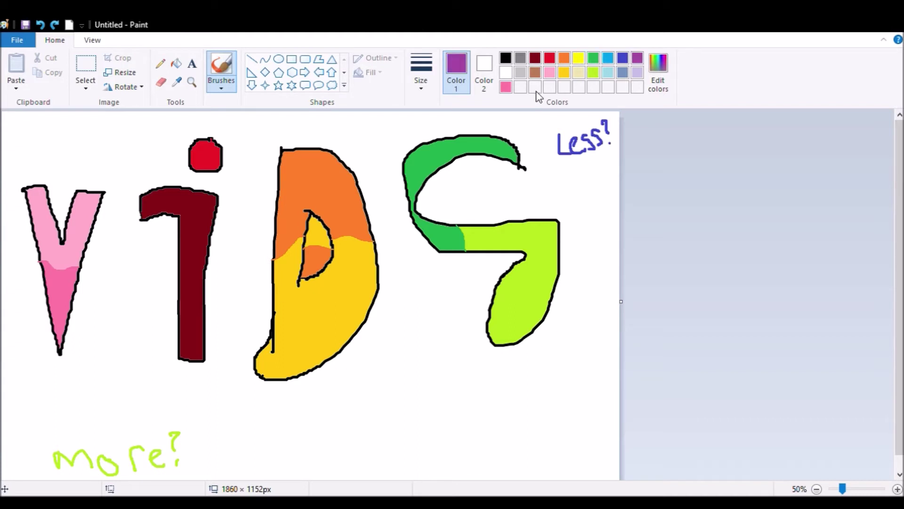
drag(472, 434, 471, 426)
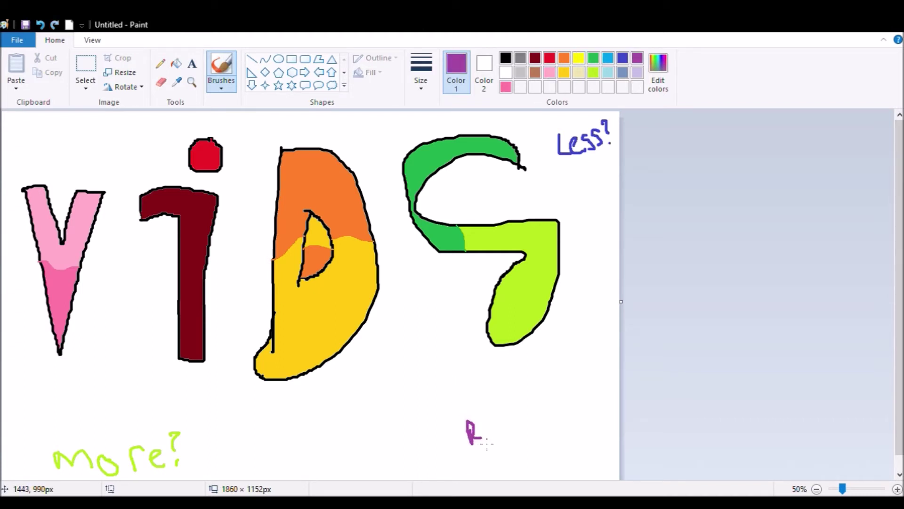
drag(513, 425, 527, 417)
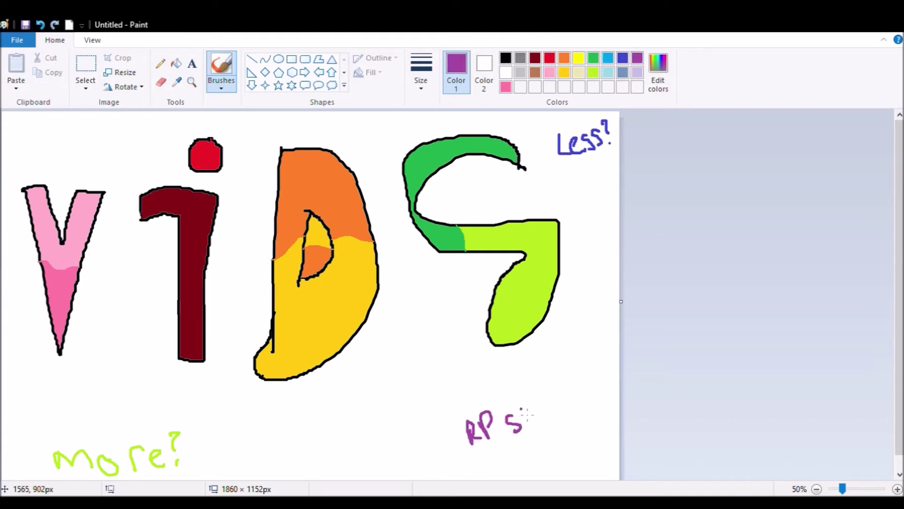
click(564, 58)
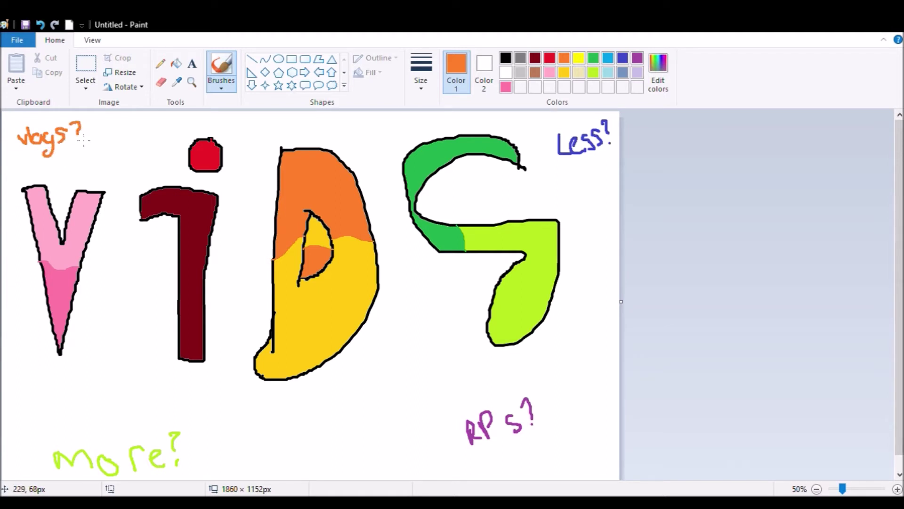
click(536, 58)
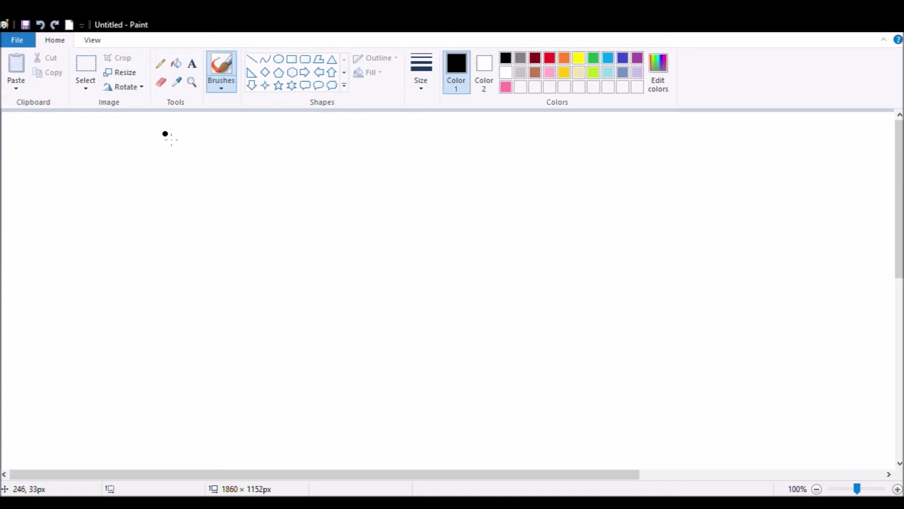
- Outline a large block letter I with a wide base in the custom darker pink with the pencil on the blank canvas's left side
click(192, 83)
right_click(194, 154)
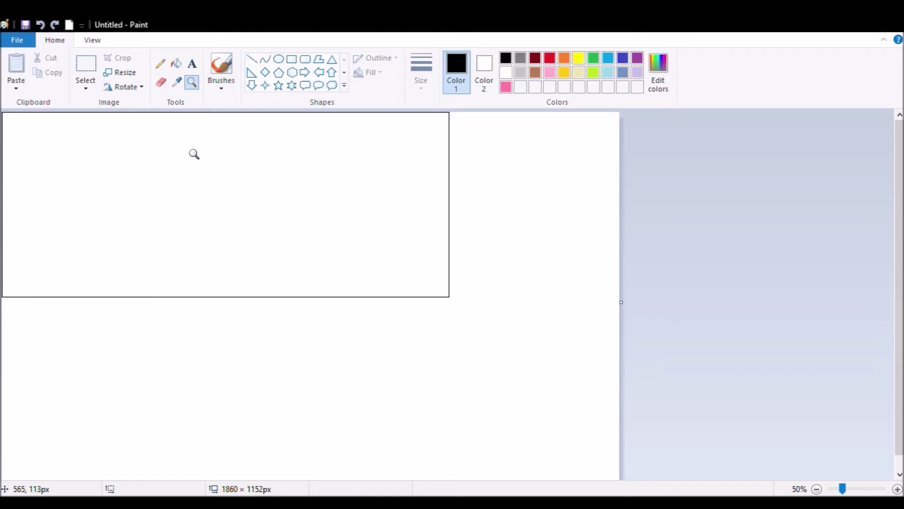
right_click(194, 154)
click(160, 64)
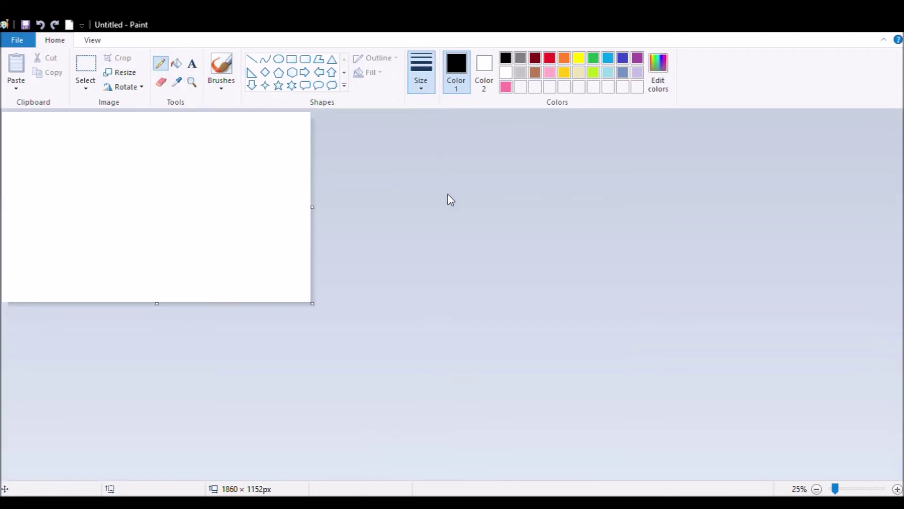
click(506, 87)
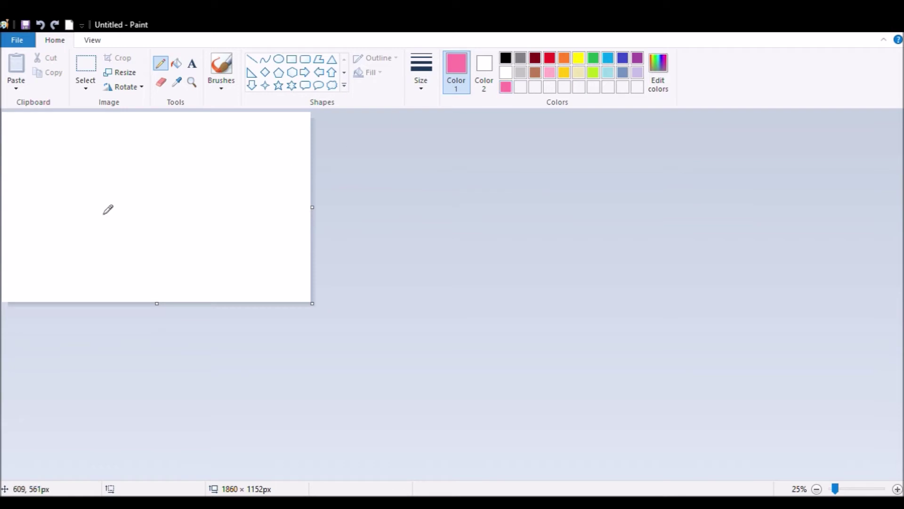
mouse_move(30, 140)
mouse_down()
mouse_move(33, 155)
mouse_move(54, 140)
mouse_move(80, 141)
mouse_move(75, 155)
mouse_up()
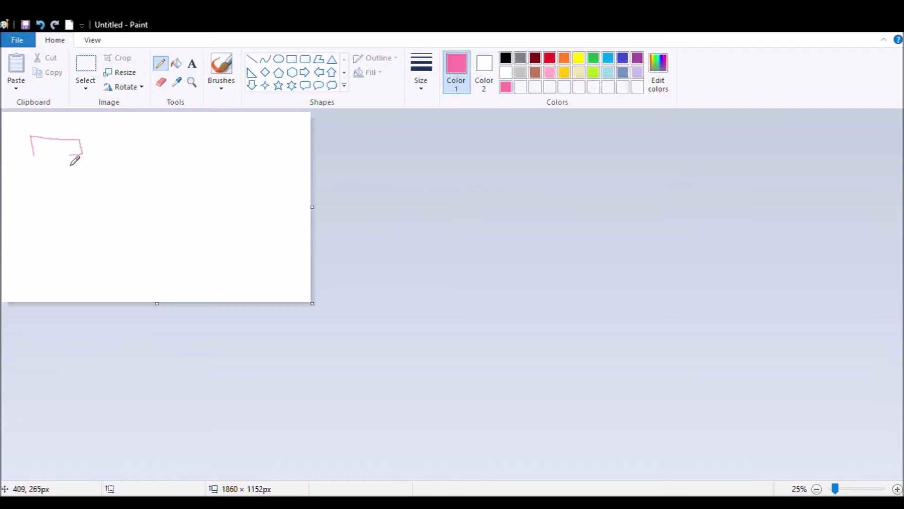
mouse_move(46, 157)
mouse_down()
mouse_move(45, 227)
mouse_move(16, 227)
mouse_move(14, 268)
mouse_move(123, 272)
mouse_move(122, 227)
mouse_move(83, 226)
mouse_move(74, 160)
mouse_up()
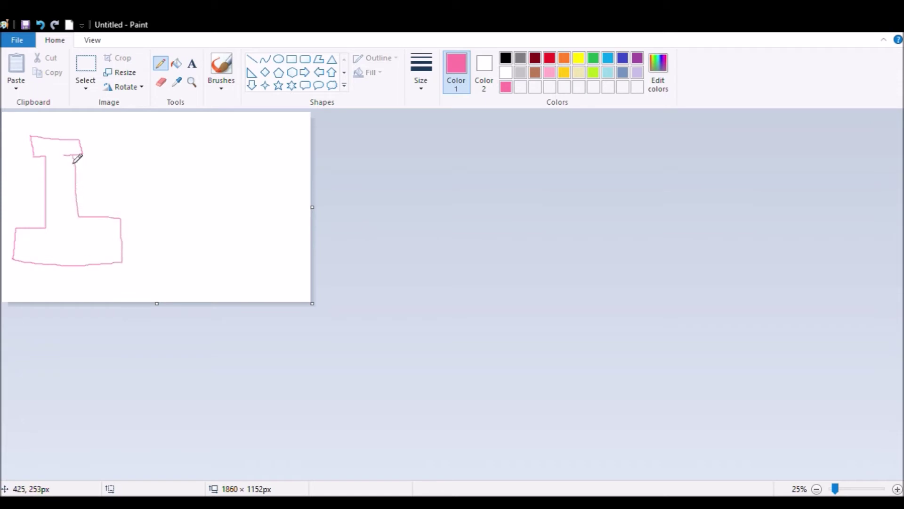
- Outline a block letter R with its inner opening in red and a lower-set block letter L in orange beside the I
click(550, 59)
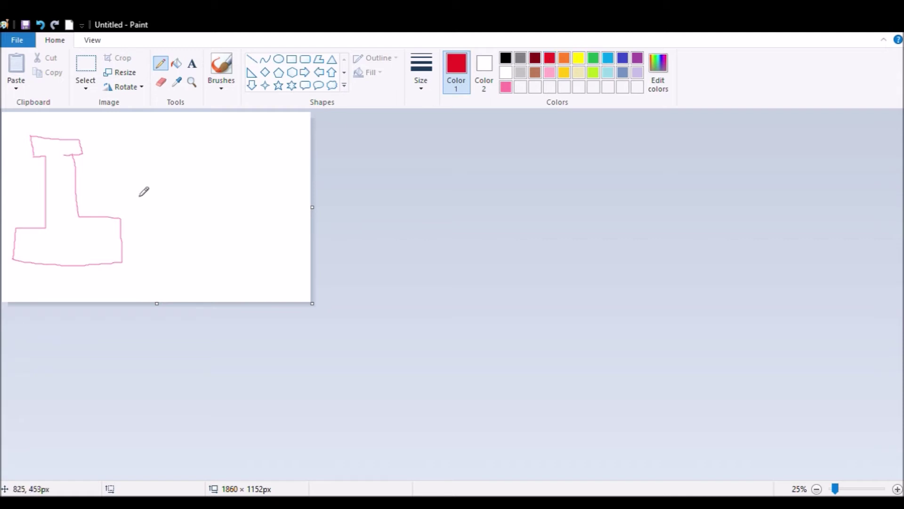
drag(128, 137, 136, 217)
mouse_move(131, 138)
mouse_down()
mouse_move(162, 130)
mouse_move(186, 144)
mouse_move(178, 166)
mouse_move(149, 180)
mouse_move(181, 216)
mouse_move(162, 226)
mouse_move(152, 203)
mouse_move(136, 219)
mouse_up()
mouse_move(146, 148)
mouse_down()
mouse_move(146, 169)
mouse_move(165, 157)
mouse_move(160, 146)
mouse_move(150, 150)
mouse_up()
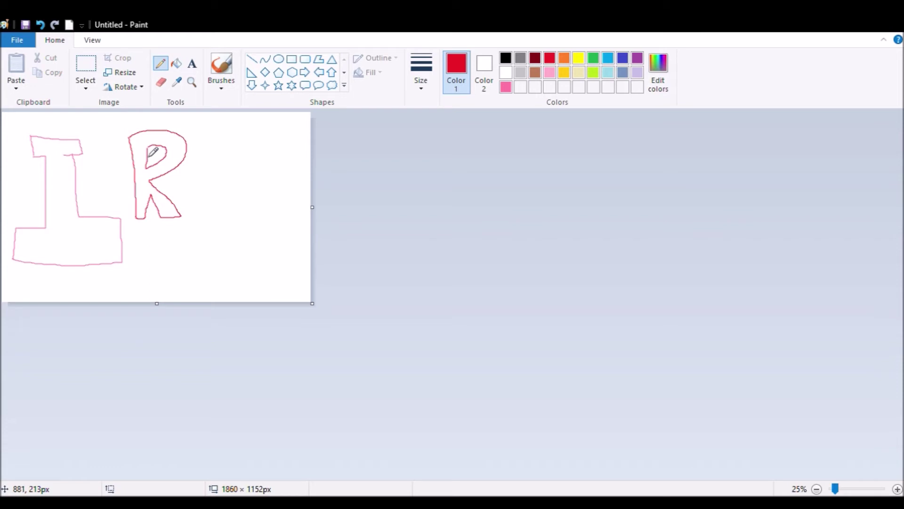
click(561, 58)
mouse_move(204, 178)
mouse_down()
mouse_move(202, 262)
mouse_move(237, 278)
mouse_move(269, 276)
mouse_move(254, 255)
mouse_move(232, 255)
mouse_move(217, 221)
mouse_move(219, 178)
mouse_move(205, 177)
mouse_up()
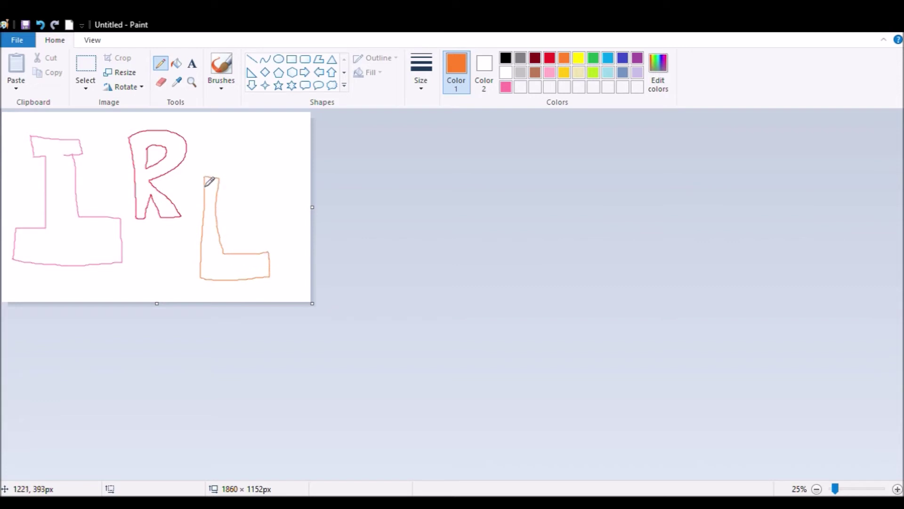
- Close the gap in the I's upper-left outline with the custom pink pencil and fill the letter with the same pink
click(193, 83)
right_click(111, 182)
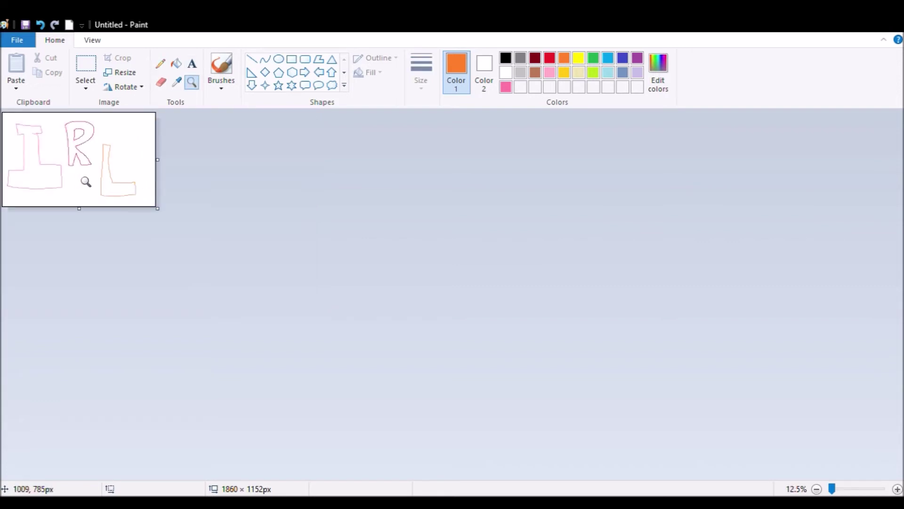
click(83, 189)
click(83, 189)
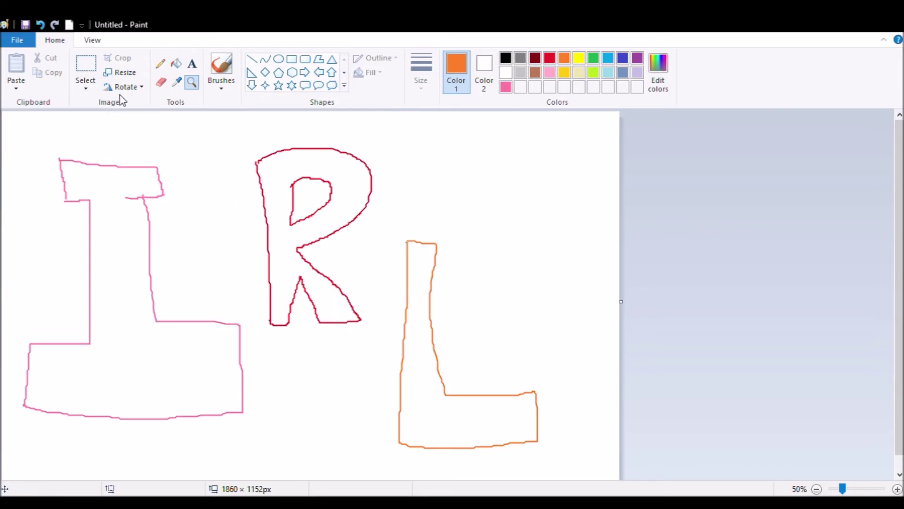
click(160, 63)
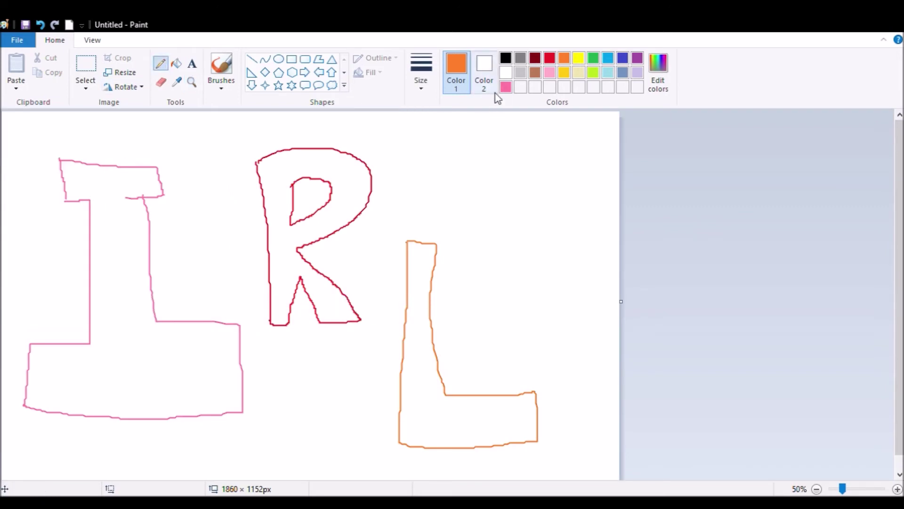
click(506, 87)
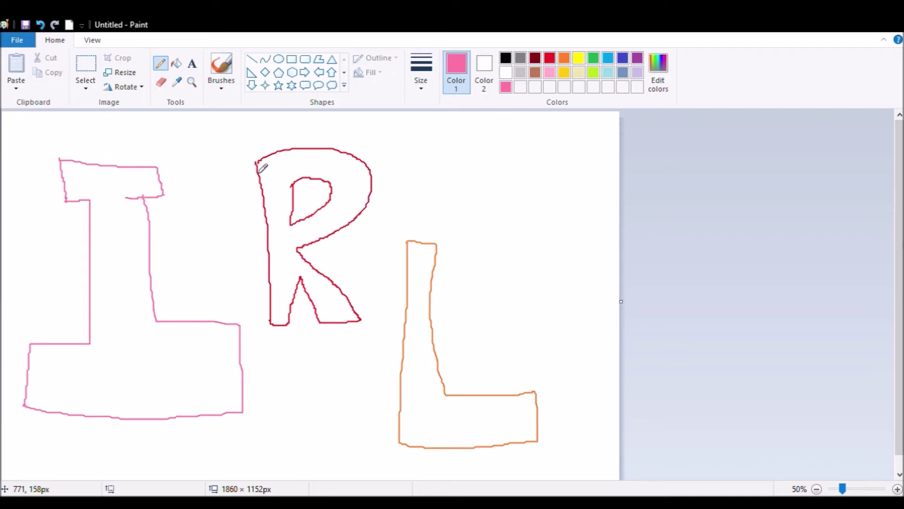
click(177, 64)
click(123, 226)
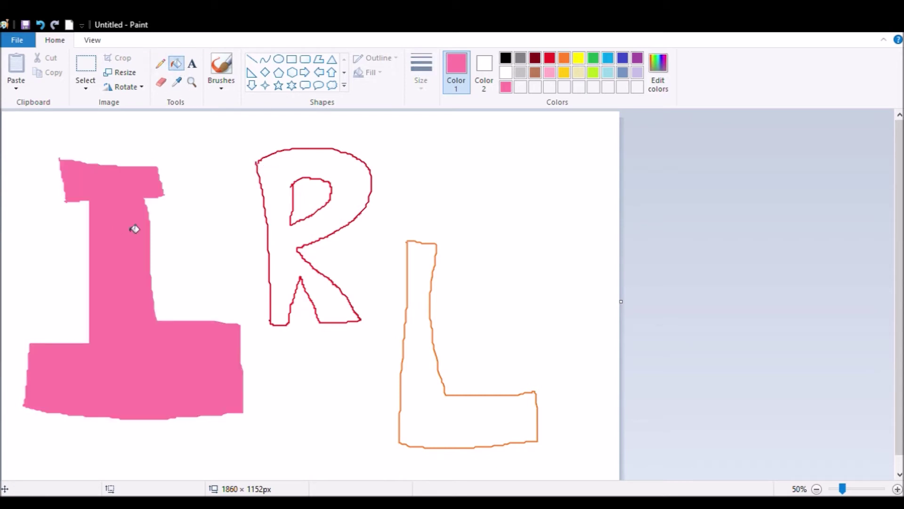
- Fill the R's body with red, the L with orange and the R's inner opening with dark red
click(549, 58)
click(276, 172)
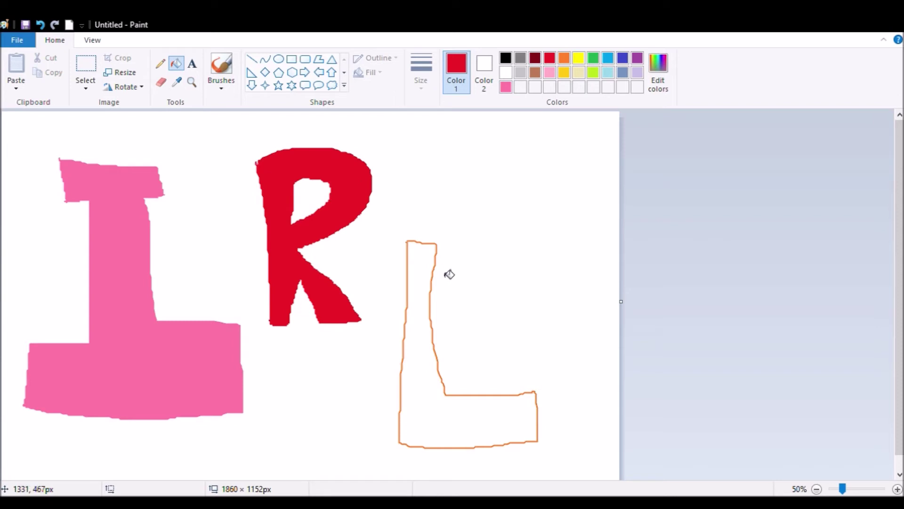
click(563, 58)
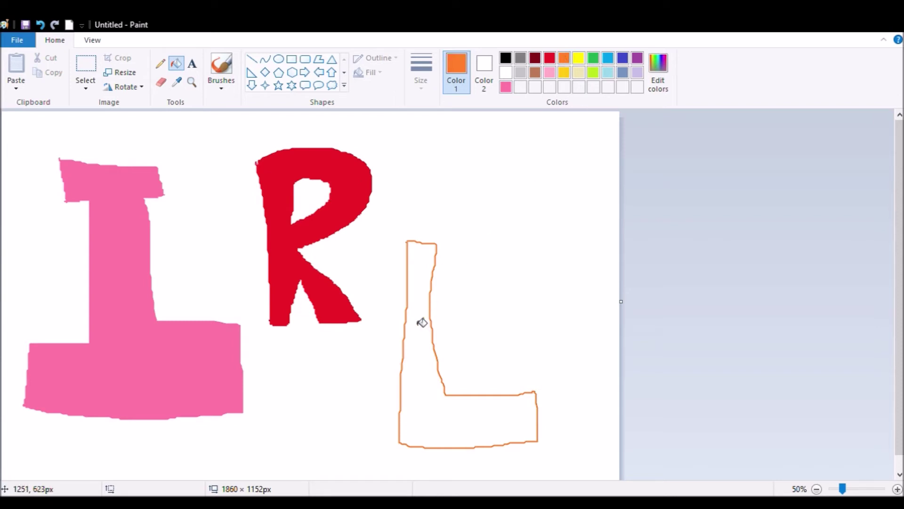
click(422, 322)
click(535, 58)
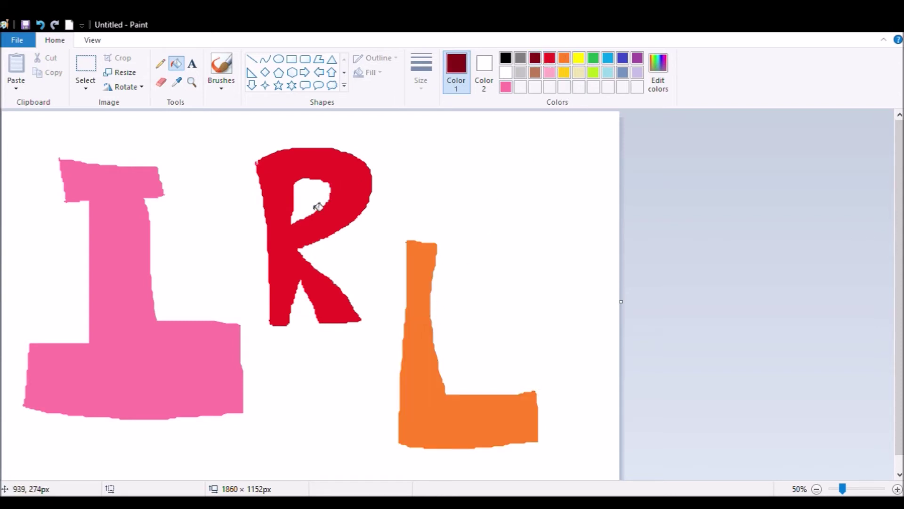
click(324, 196)
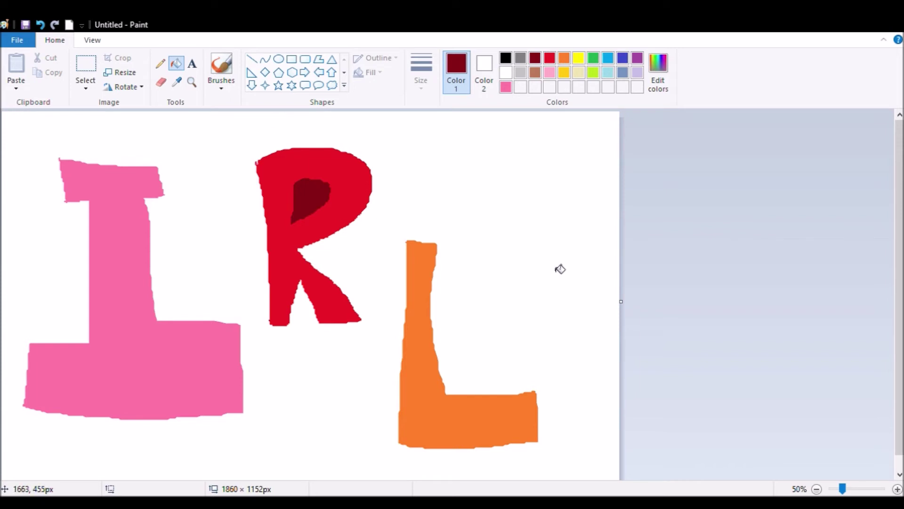
click(160, 62)
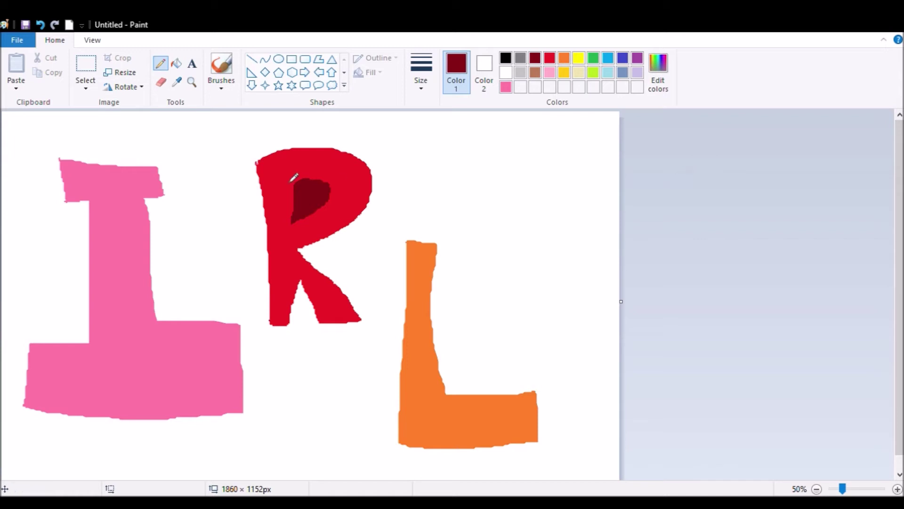
- Start a new blank image and outline a tall block letter E in black with the pencil on its left side
click(69, 25)
click(465, 269)
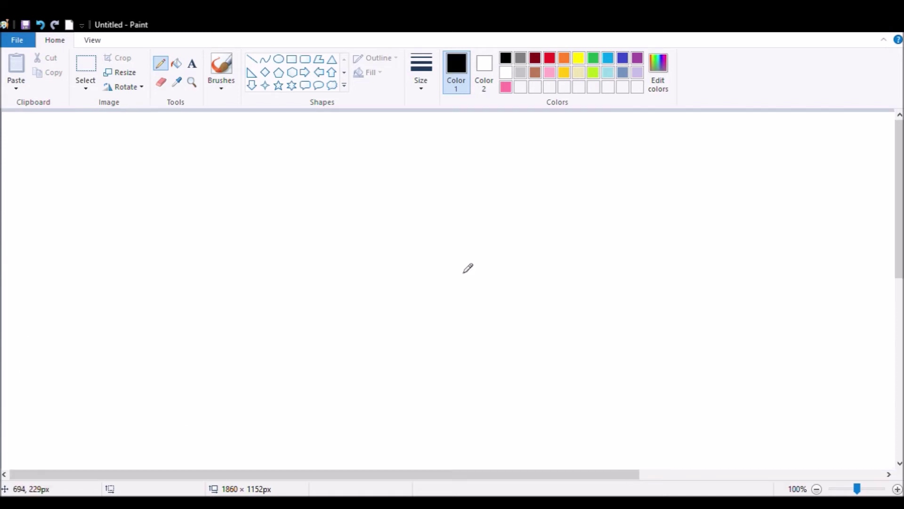
click(192, 82)
right_click(201, 162)
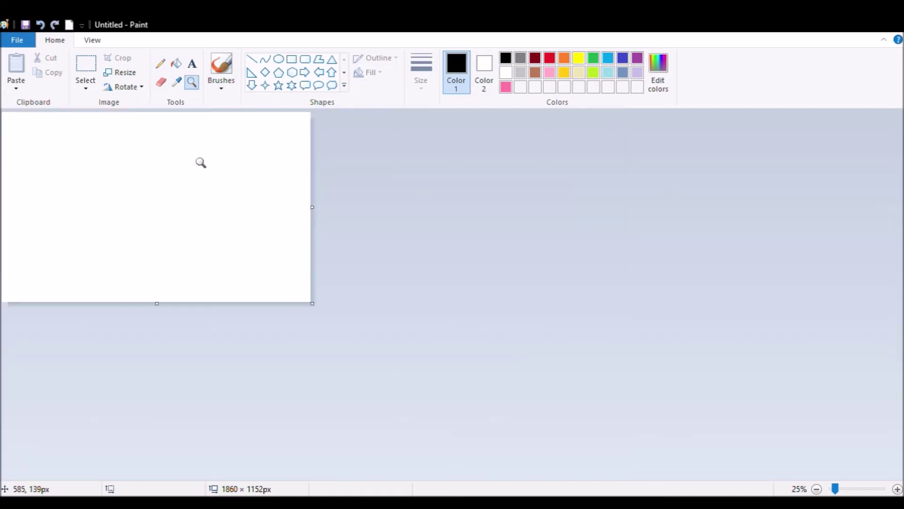
click(161, 66)
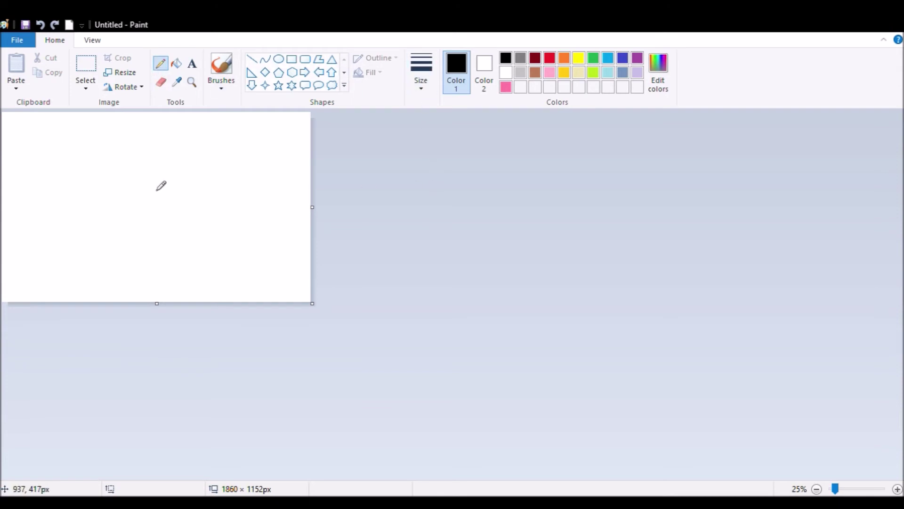
mouse_move(91, 139)
mouse_down()
mouse_move(35, 139)
mouse_move(45, 276)
mouse_move(70, 278)
mouse_move(72, 287)
mouse_move(114, 286)
mouse_move(118, 264)
mouse_move(77, 266)
mouse_move(61, 222)
mouse_move(99, 222)
mouse_move(98, 204)
mouse_move(62, 199)
mouse_move(58, 169)
mouse_move(98, 170)
mouse_move(94, 140)
mouse_up()
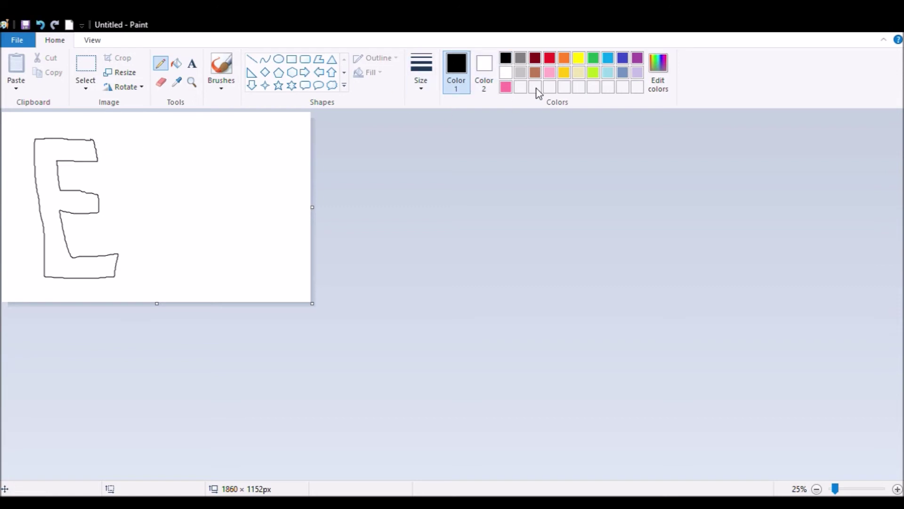
- Outline a block letter T in dark gray and a block letter C in light gray to the right of the E
click(521, 59)
mouse_move(122, 137)
mouse_down()
mouse_move(122, 164)
mouse_move(121, 138)
mouse_move(192, 143)
mouse_move(195, 154)
mouse_move(131, 161)
mouse_move(133, 171)
mouse_move(122, 172)
mouse_move(138, 168)
mouse_move(140, 265)
mouse_move(153, 265)
mouse_move(162, 171)
mouse_up()
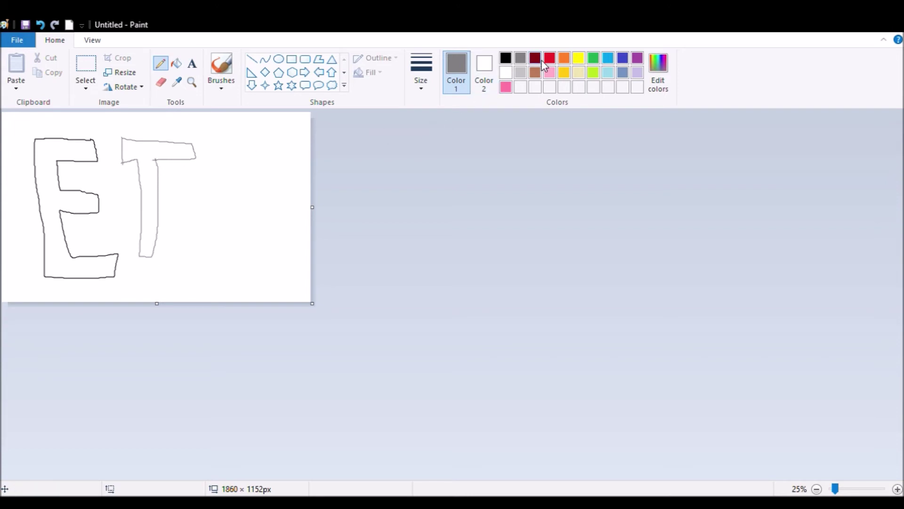
click(520, 73)
mouse_move(250, 166)
mouse_down()
mouse_move(197, 185)
mouse_move(181, 225)
mouse_move(197, 265)
mouse_move(254, 269)
mouse_move(256, 240)
mouse_move(212, 230)
mouse_move(210, 194)
mouse_move(249, 178)
mouse_up()
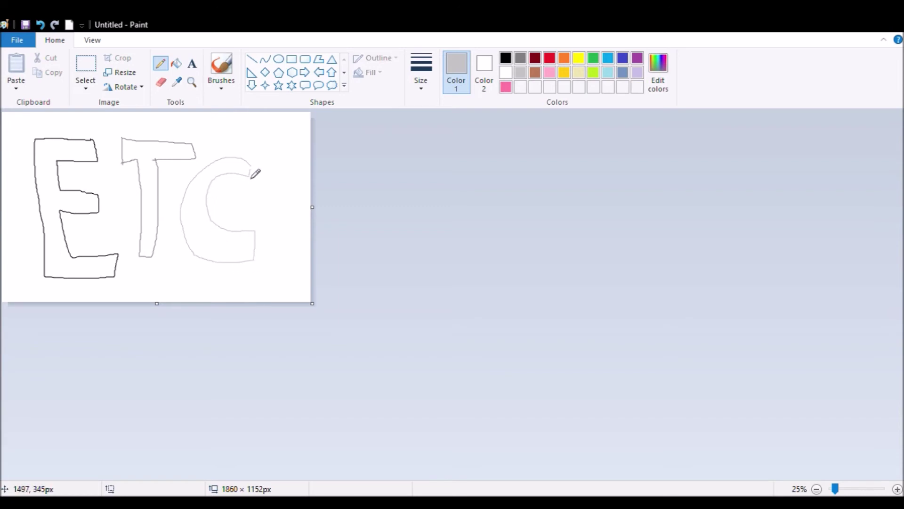
- Fill the C with light gray, the T with dark gray and the E with black
click(176, 64)
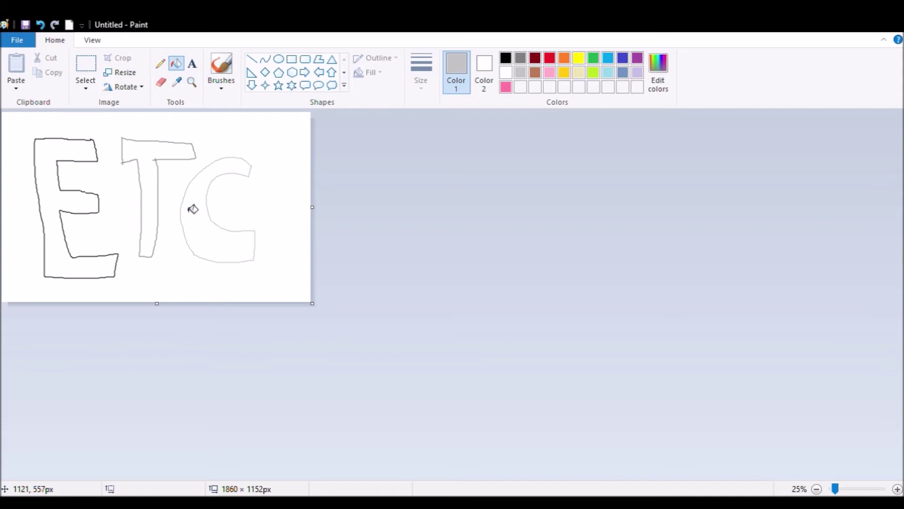
click(193, 209)
click(520, 59)
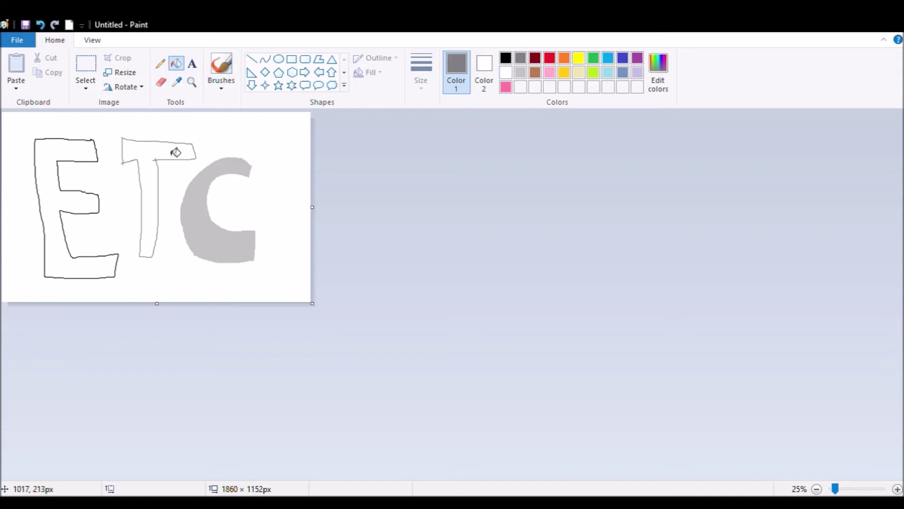
click(174, 152)
click(505, 58)
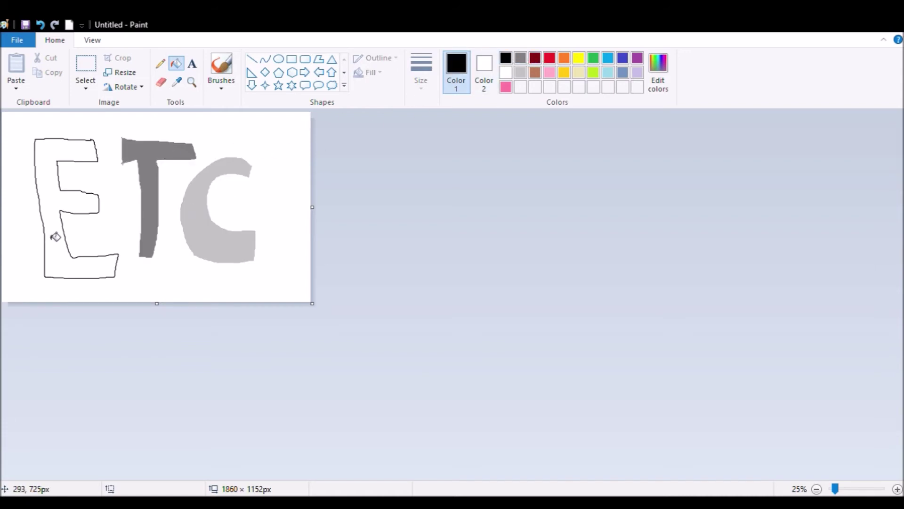
click(55, 235)
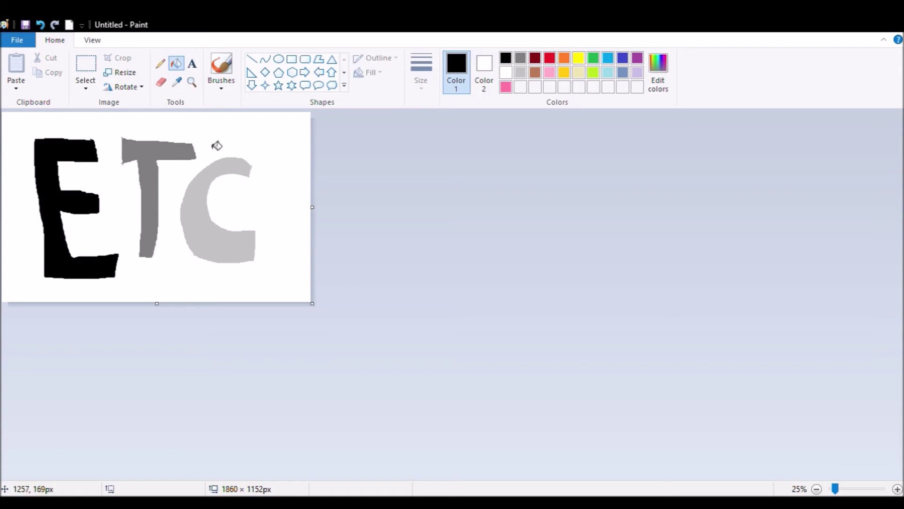
- Start a new blank image in place of the ETC drawing
click(163, 65)
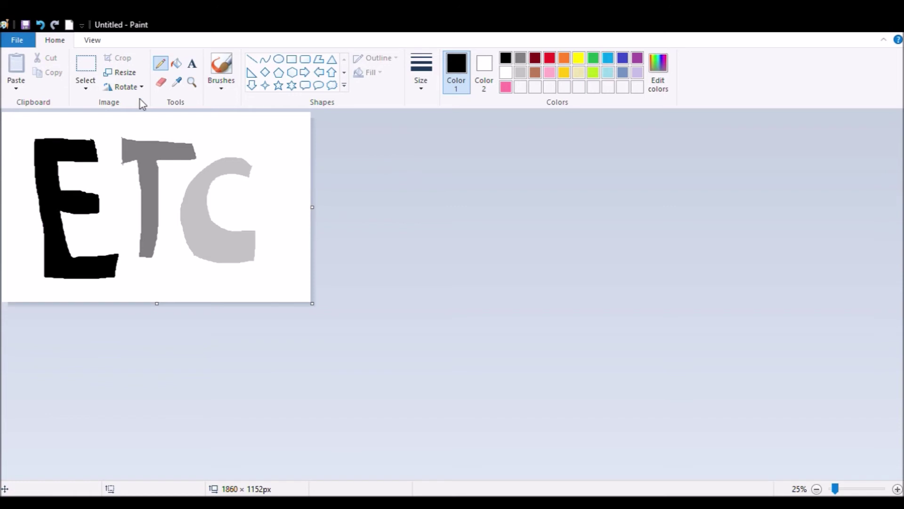
click(192, 82)
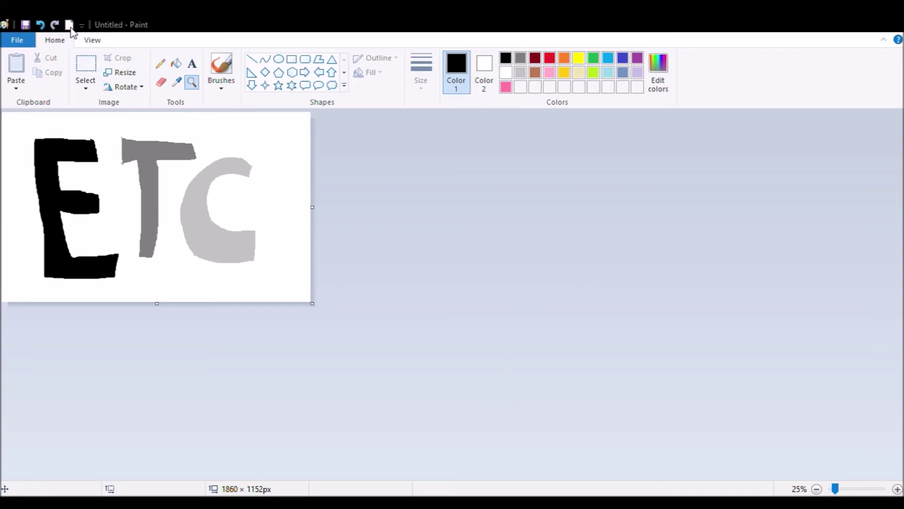
click(468, 266)
click(192, 82)
right_click(182, 149)
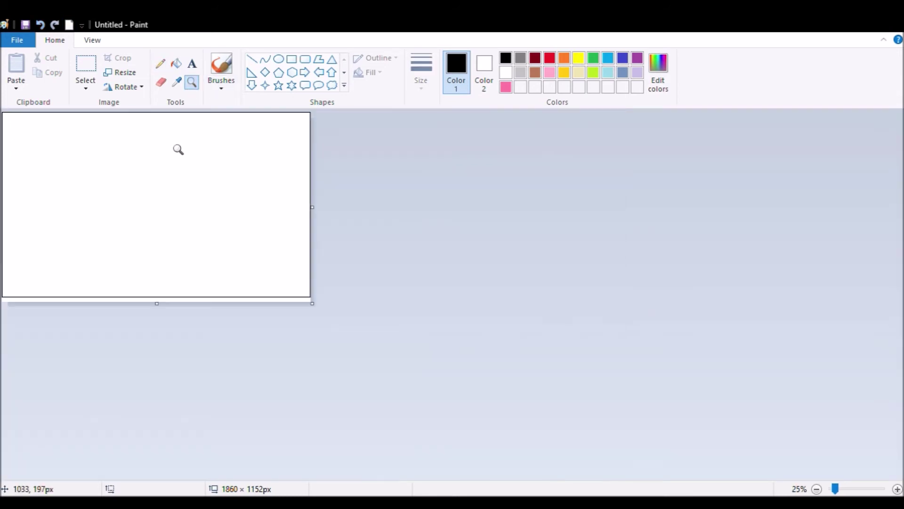
- Scribble mostly horizontal pencil lines across the whole canvas in red and then in orange
click(166, 62)
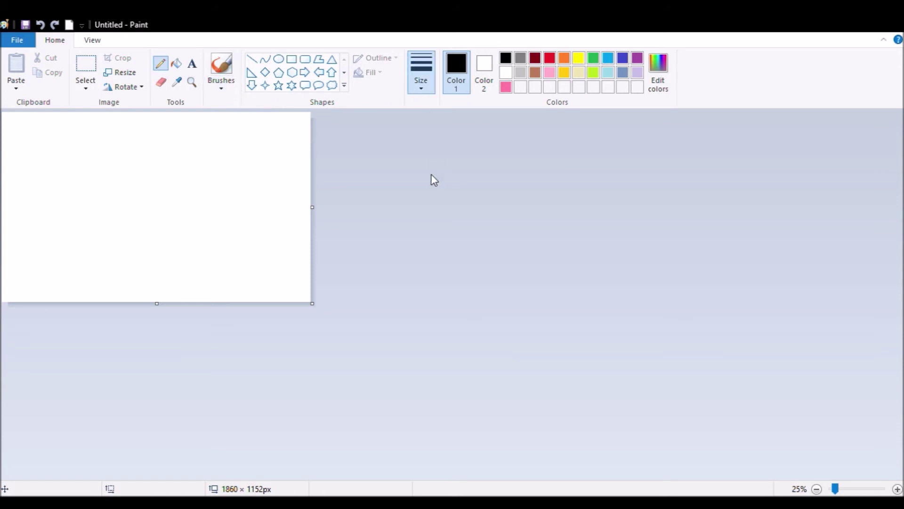
click(549, 59)
mouse_move(26, 233)
mouse_down()
mouse_move(19, 252)
mouse_move(343, 250)
mouse_move(368, 260)
mouse_move(443, 222)
mouse_move(191, 181)
mouse_move(406, 134)
mouse_move(282, 169)
mouse_move(438, 245)
mouse_move(85, 304)
mouse_move(431, 250)
mouse_move(466, 165)
mouse_move(283, 127)
mouse_move(376, 193)
mouse_move(358, 236)
mouse_move(301, 264)
mouse_up()
click(564, 59)
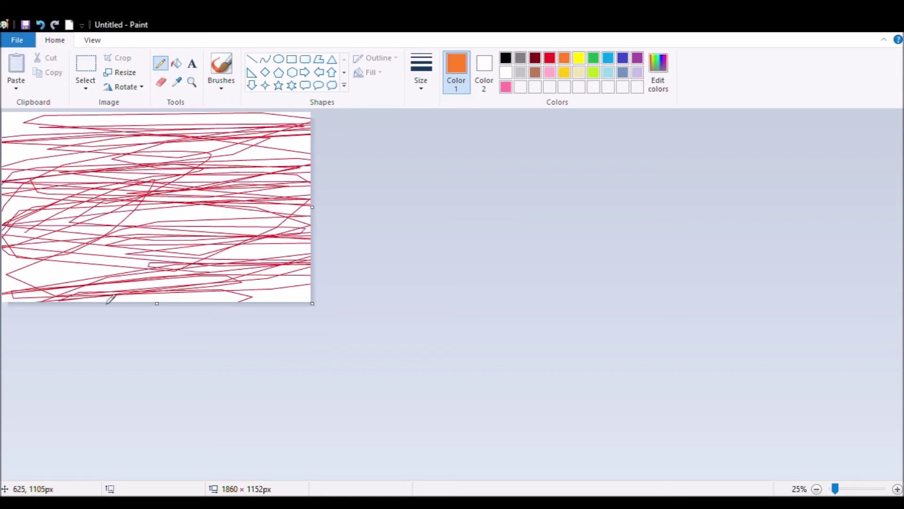
mouse_move(283, 282)
mouse_down()
mouse_move(6, 272)
mouse_move(26, 265)
mouse_move(12, 190)
mouse_move(69, 166)
mouse_move(5, 118)
mouse_move(169, 186)
mouse_move(83, 222)
mouse_move(64, 276)
mouse_move(32, 300)
mouse_move(232, 116)
mouse_move(314, 123)
mouse_up()
- Add yellow and lime pencil scribbles across the whole canvas over the red and orange lines
click(579, 58)
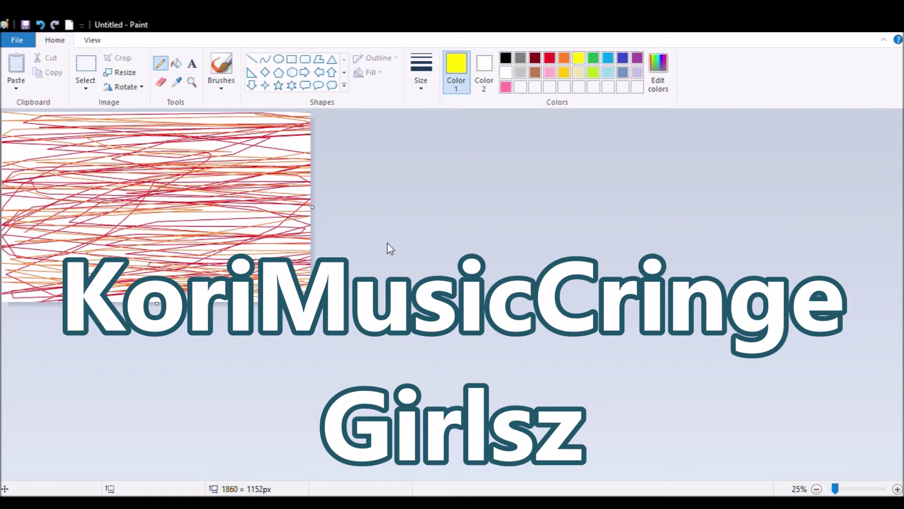
mouse_move(222, 276)
mouse_down()
mouse_move(7, 245)
mouse_move(94, 233)
mouse_move(2, 185)
mouse_move(316, 208)
mouse_up()
mouse_move(425, 268)
mouse_down()
mouse_move(40, 262)
mouse_move(38, 172)
mouse_move(217, 148)
mouse_move(337, 171)
mouse_move(296, 151)
mouse_move(85, 116)
mouse_move(412, 129)
mouse_move(276, 166)
mouse_move(351, 182)
mouse_move(203, 260)
mouse_move(58, 270)
mouse_move(54, 251)
mouse_move(6, 265)
mouse_move(145, 313)
mouse_up()
click(593, 72)
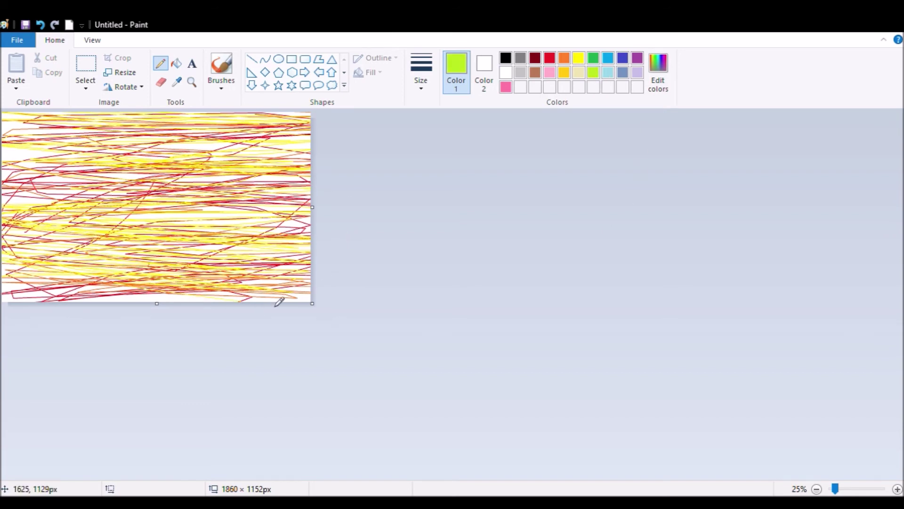
mouse_move(280, 296)
mouse_down()
mouse_move(0, 333)
mouse_move(124, 307)
mouse_move(151, 312)
mouse_move(331, 291)
mouse_move(126, 282)
mouse_move(394, 279)
mouse_move(224, 245)
mouse_move(18, 231)
mouse_move(40, 216)
mouse_move(266, 223)
mouse_move(263, 189)
mouse_move(380, 208)
mouse_move(330, 194)
mouse_move(63, 179)
mouse_move(1, 148)
mouse_move(108, 167)
mouse_move(179, 157)
mouse_move(426, 154)
mouse_move(219, 146)
mouse_move(252, 140)
mouse_move(57, 124)
mouse_move(333, 135)
mouse_move(323, 167)
mouse_move(209, 156)
mouse_move(176, 177)
mouse_move(2, 175)
mouse_move(86, 201)
mouse_move(1, 188)
mouse_move(156, 189)
mouse_move(62, 178)
mouse_move(304, 182)
mouse_move(326, 204)
mouse_move(234, 200)
mouse_move(216, 218)
mouse_move(3, 221)
mouse_move(334, 234)
mouse_move(253, 235)
mouse_move(120, 259)
mouse_move(5, 239)
mouse_move(364, 290)
mouse_move(119, 271)
mouse_move(31, 278)
mouse_move(1, 267)
mouse_move(190, 299)
mouse_move(25, 290)
mouse_move(228, 326)
mouse_move(223, 297)
mouse_move(359, 308)
mouse_move(230, 307)
mouse_move(71, 211)
mouse_move(139, 190)
mouse_move(1, 166)
mouse_move(245, 181)
mouse_move(194, 171)
mouse_move(324, 159)
mouse_move(26, 136)
mouse_move(106, 156)
mouse_up()
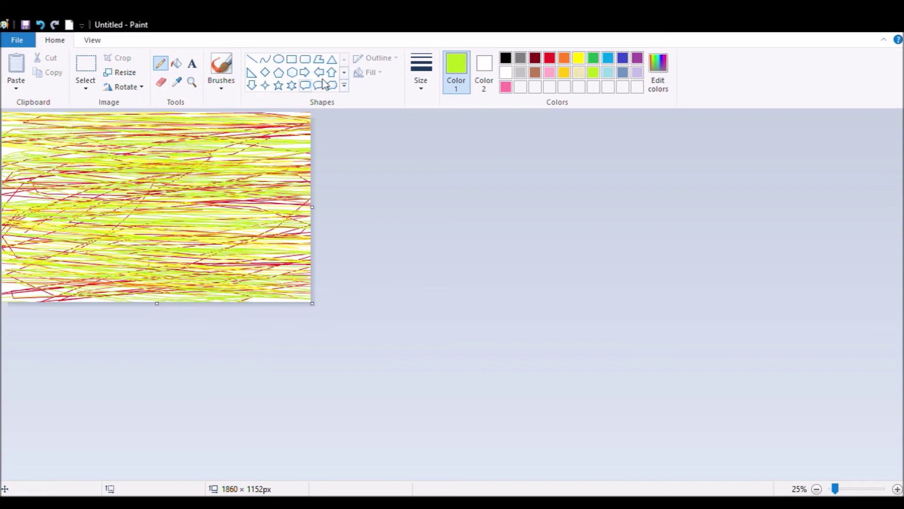
- Scribble light turquoise, turquoise and purple pencil lines across the canvas over the existing colors
click(608, 72)
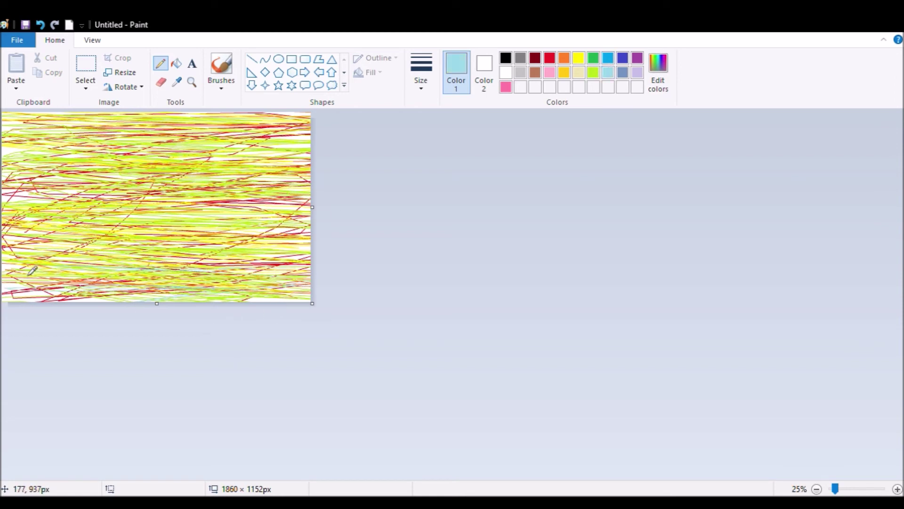
click(608, 57)
mouse_move(145, 284)
mouse_down()
mouse_move(410, 293)
mouse_move(30, 260)
mouse_move(168, 180)
mouse_move(378, 167)
mouse_move(50, 139)
mouse_move(40, 116)
mouse_move(63, 189)
mouse_move(31, 205)
mouse_move(245, 237)
mouse_move(266, 266)
mouse_move(223, 309)
mouse_up()
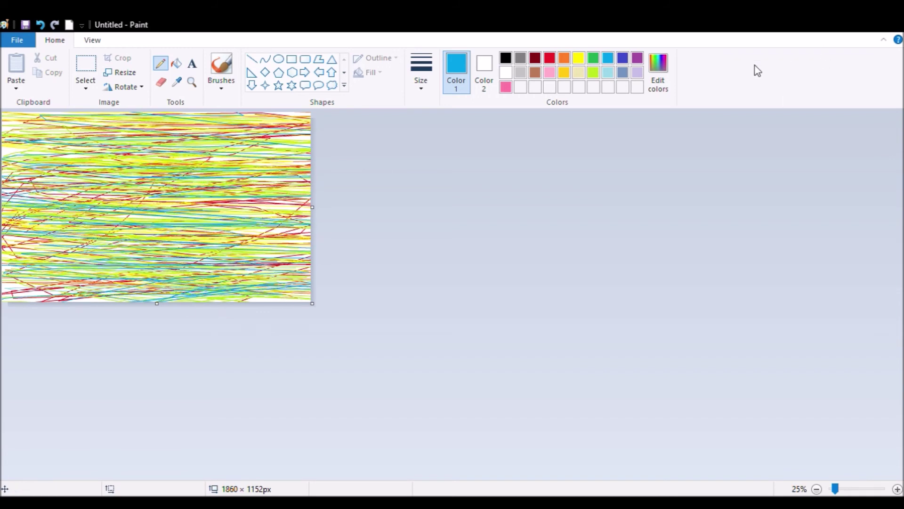
click(637, 59)
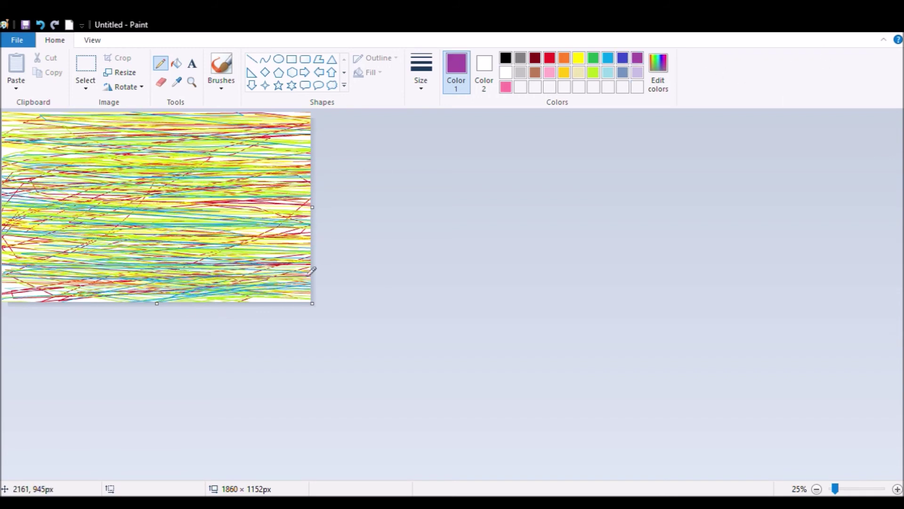
mouse_move(26, 224)
mouse_down()
mouse_move(38, 198)
mouse_move(3, 200)
mouse_move(89, 176)
mouse_move(24, 162)
mouse_move(252, 167)
mouse_move(189, 160)
mouse_move(303, 141)
mouse_move(403, 141)
mouse_move(202, 125)
mouse_move(209, 144)
mouse_move(88, 143)
mouse_move(127, 182)
mouse_move(64, 205)
mouse_move(2, 294)
mouse_move(42, 279)
mouse_move(3, 273)
mouse_move(3, 180)
mouse_move(255, 171)
mouse_move(45, 134)
mouse_move(119, 129)
mouse_move(149, 134)
mouse_up()
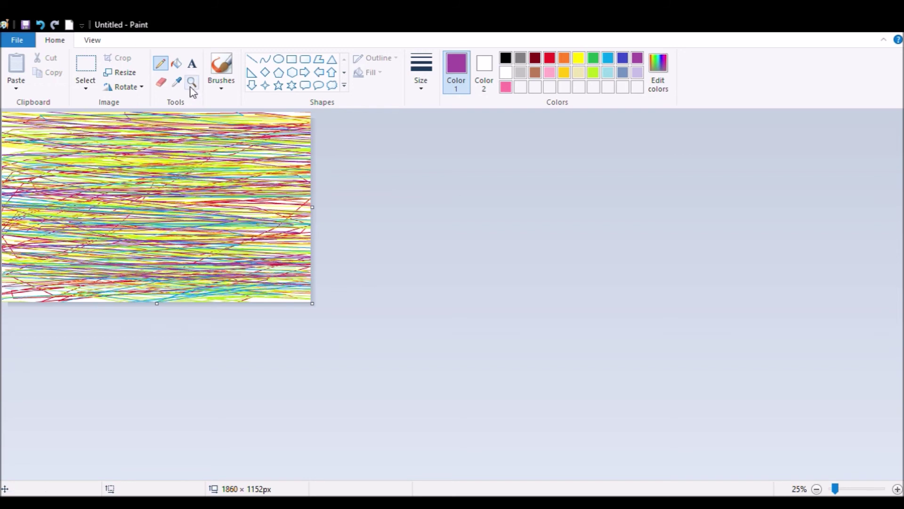
- Erase a white heart, the handwritten words "Be happy" and a second heart out of the colorful scribbles
click(161, 83)
click(488, 83)
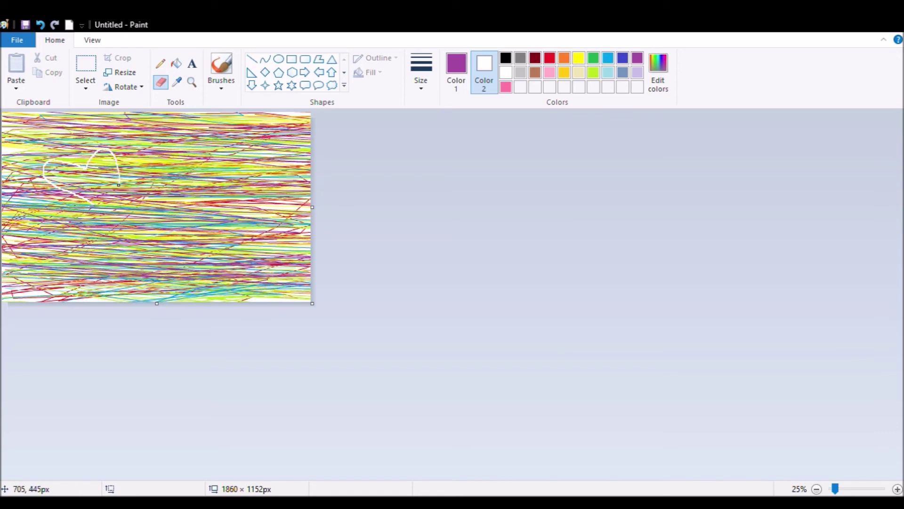
click(41, 24)
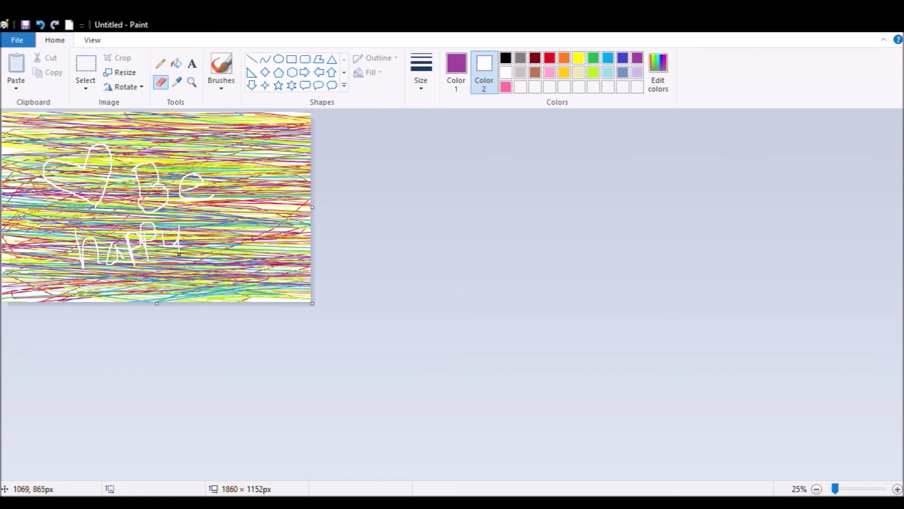
drag(153, 272, 184, 239)
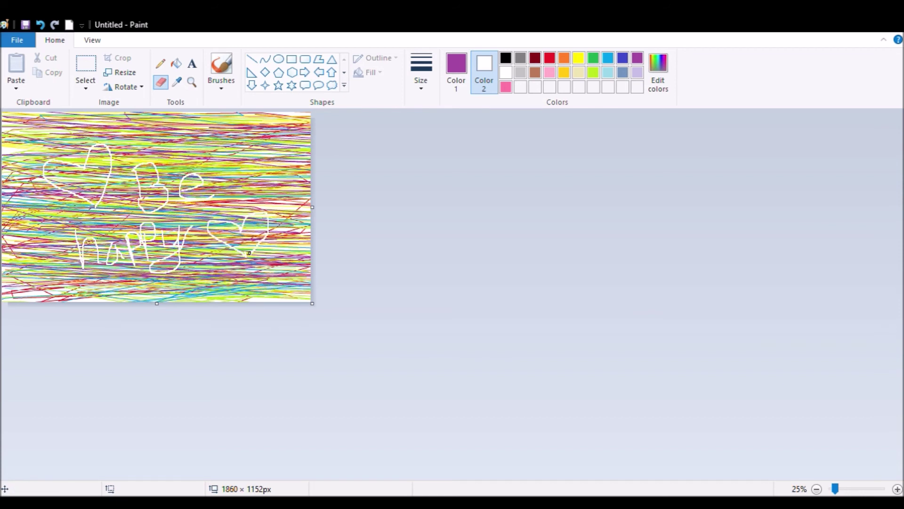
- Start a new blank image and set the secondary color to pink
click(192, 82)
click(104, 244)
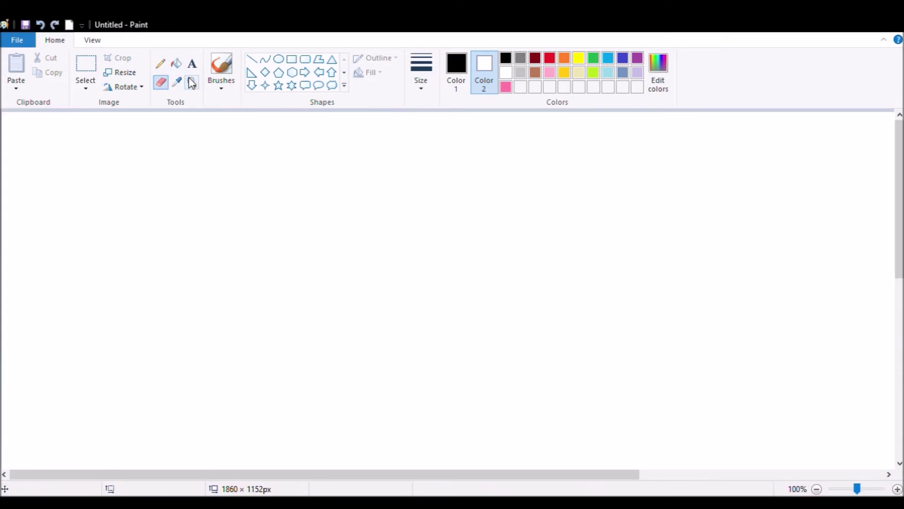
click(192, 83)
right_click(171, 171)
right_click(172, 171)
click(506, 87)
click(161, 82)
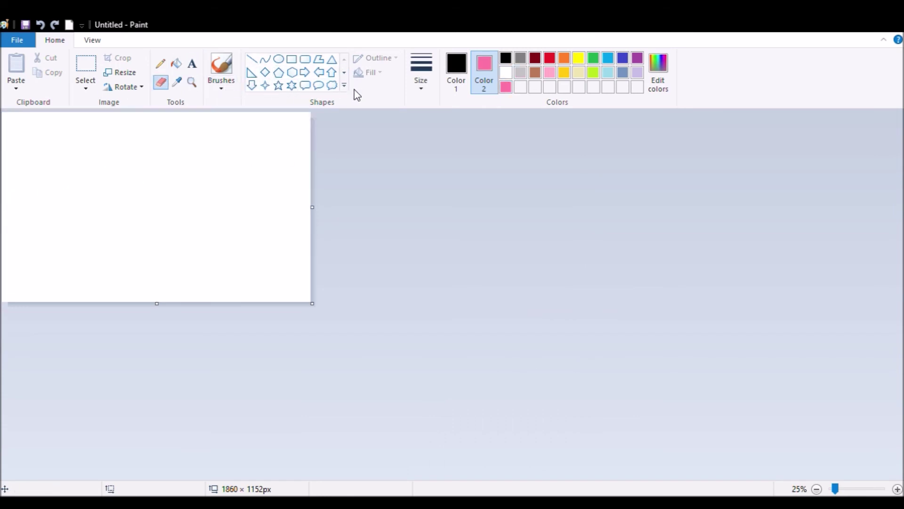
- Draw two black-outlined lightning bolts side by side in the upper half of the canvas
scroll(266, 87, down, 1)
click(265, 86)
drag(115, 175, 174, 244)
drag(155, 215, 97, 182)
click(208, 190)
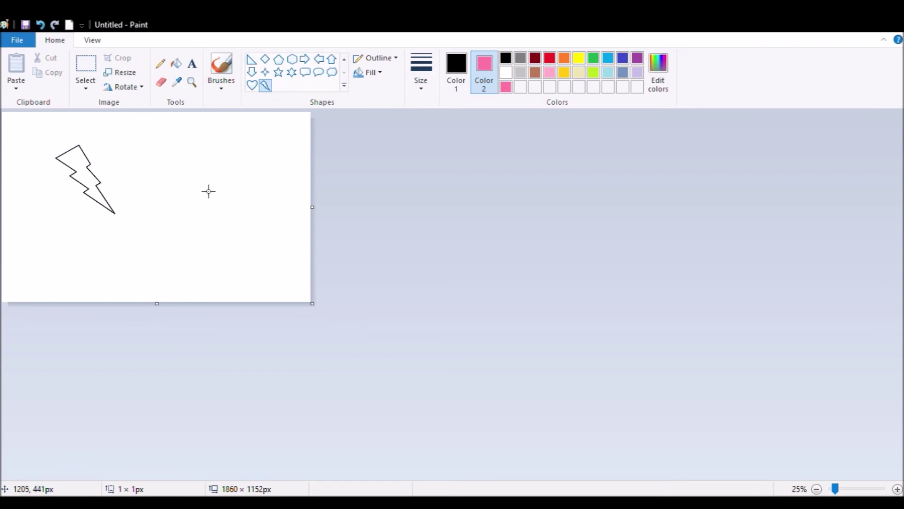
drag(251, 148, 225, 212)
drag(228, 180, 227, 165)
click(179, 239)
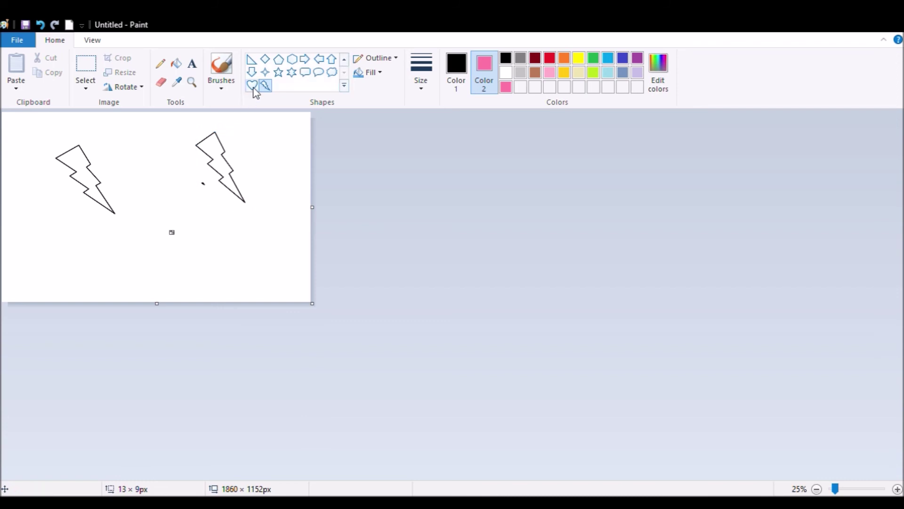
- Draw a small diamond below and between the bolts and a wide polygon mouth about 1441 × 701 px around it
click(265, 59)
drag(154, 204, 184, 251)
click(280, 193)
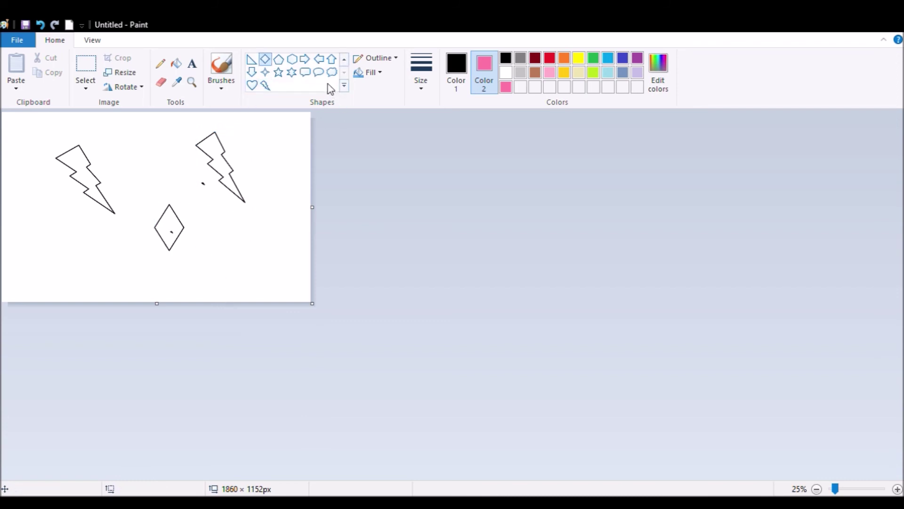
click(345, 59)
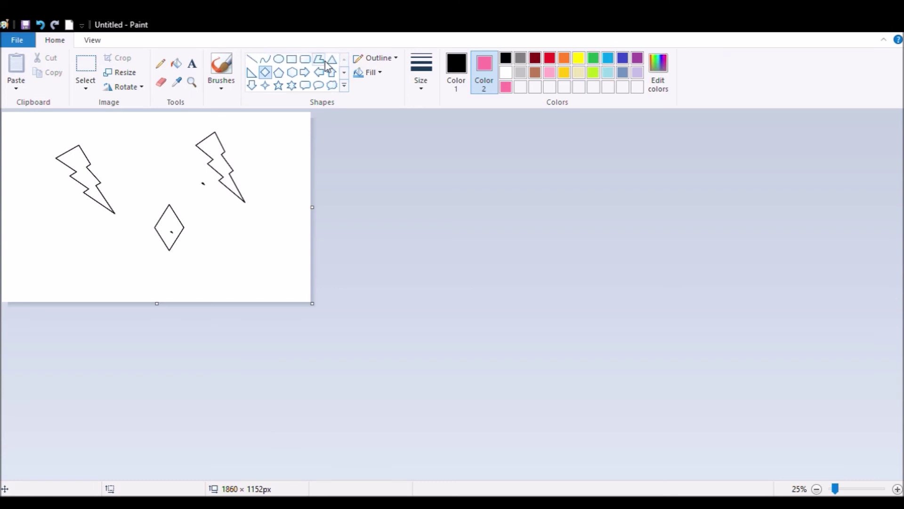
click(319, 58)
mouse_move(58, 232)
mouse_down()
mouse_move(64, 272)
mouse_move(169, 298)
mouse_move(77, 308)
mouse_move(245, 296)
mouse_move(285, 236)
mouse_up()
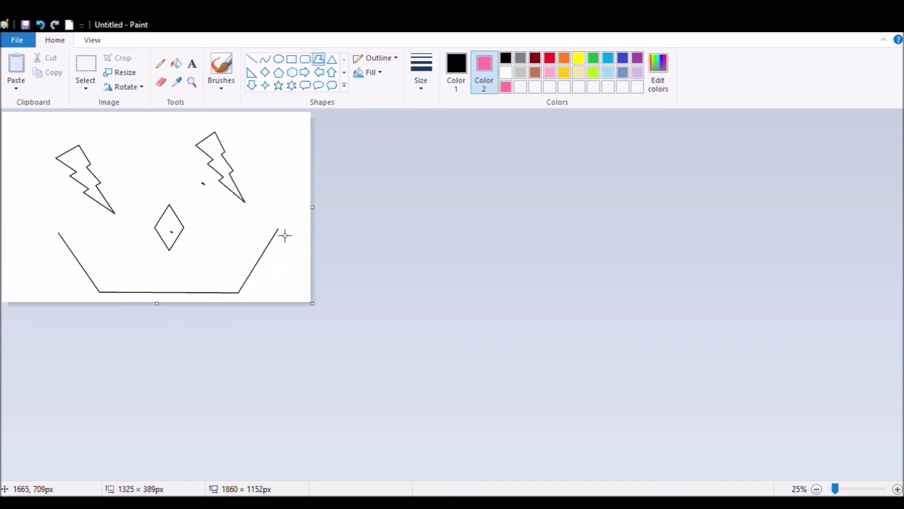
click(297, 178)
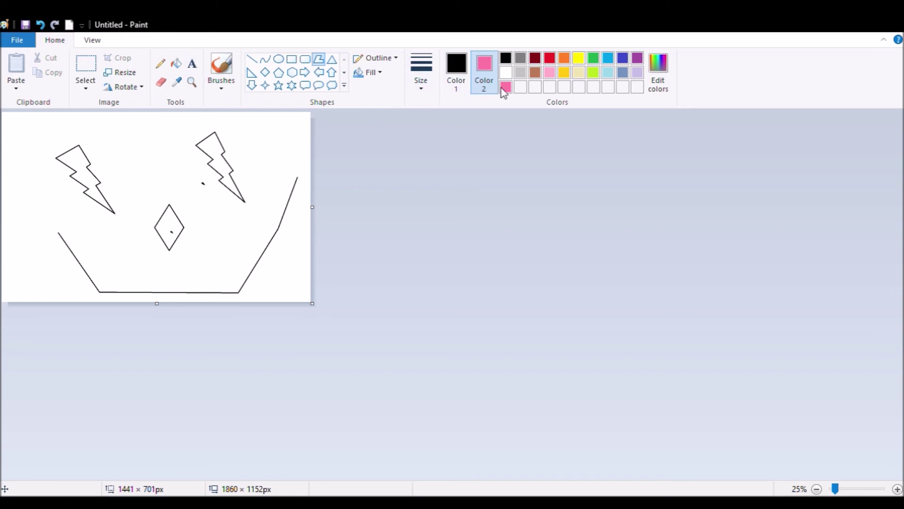
- Fill the diamond and the right lightning bolt with black
click(176, 63)
click(171, 229)
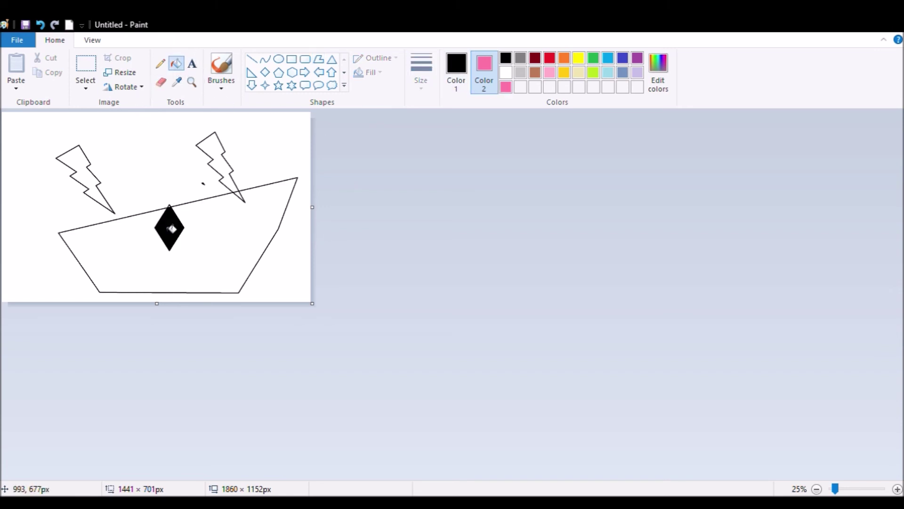
click(550, 59)
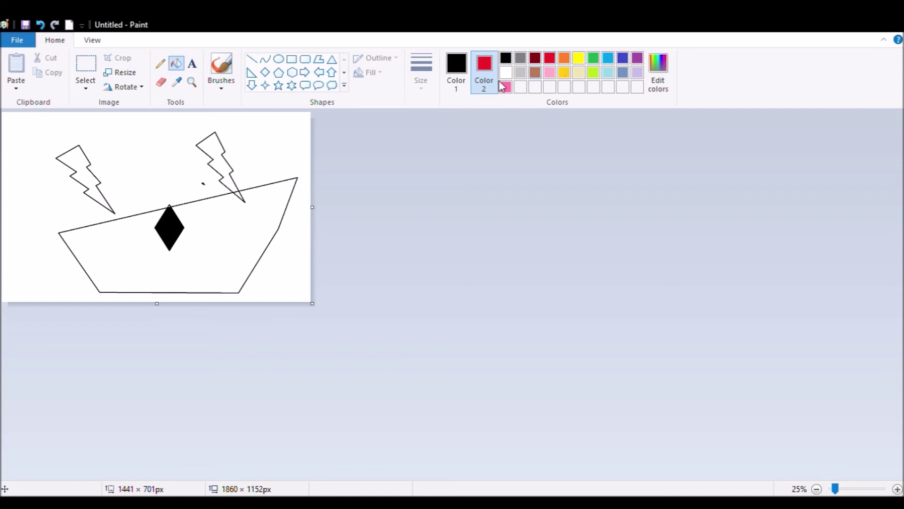
click(210, 162)
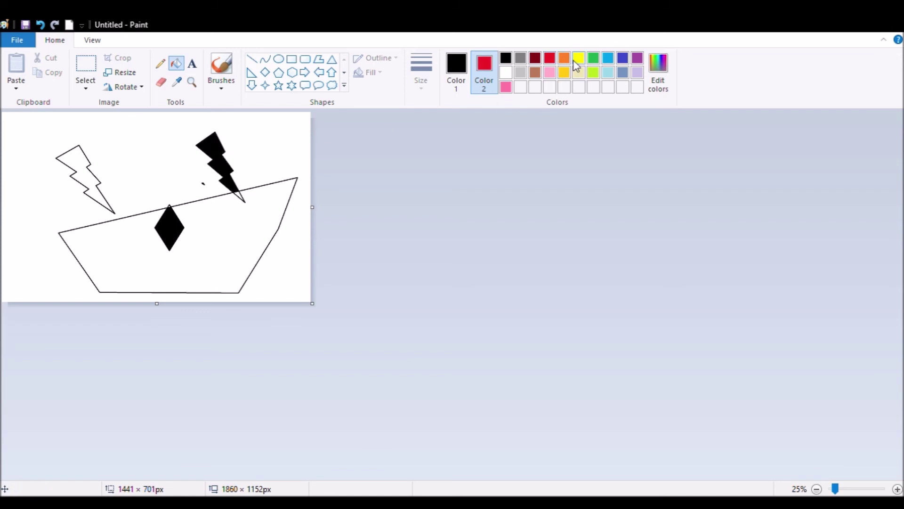
- Set the primary color to red and fill both lightning bolts, the diamond and the polygon outline with it
click(456, 66)
click(549, 59)
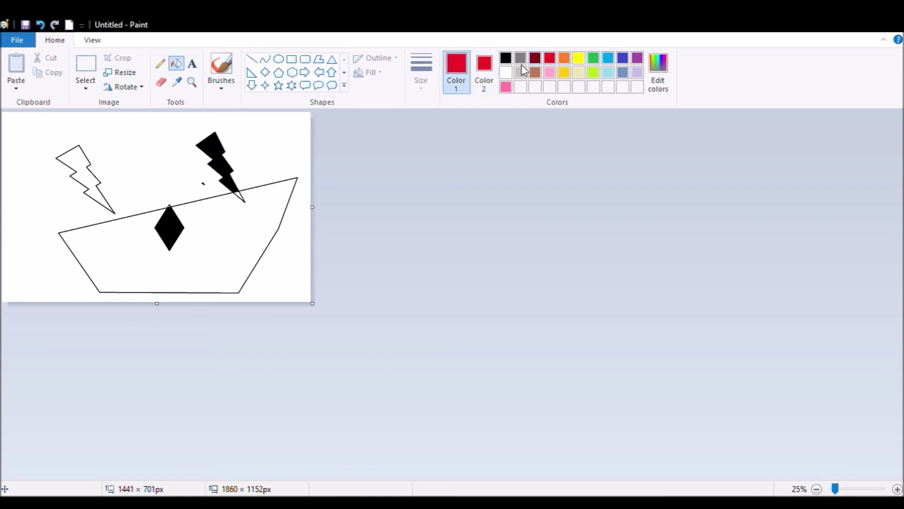
click(231, 162)
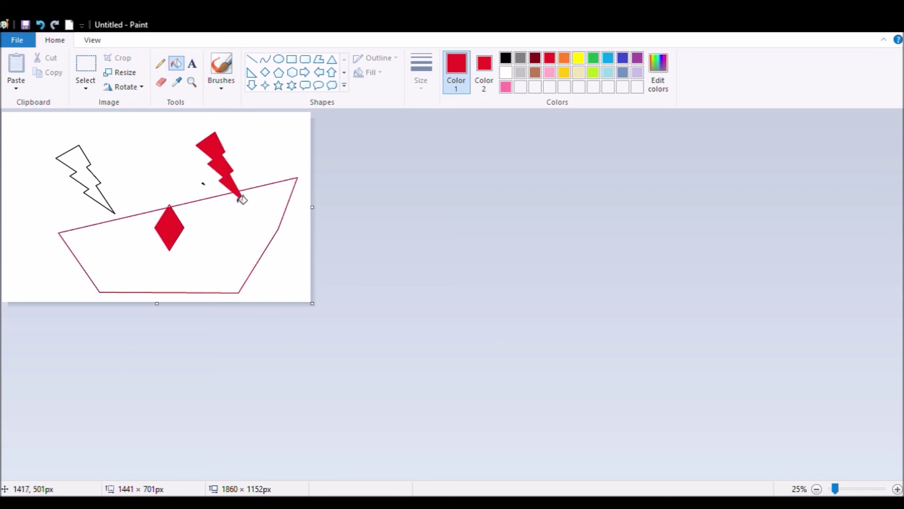
click(92, 178)
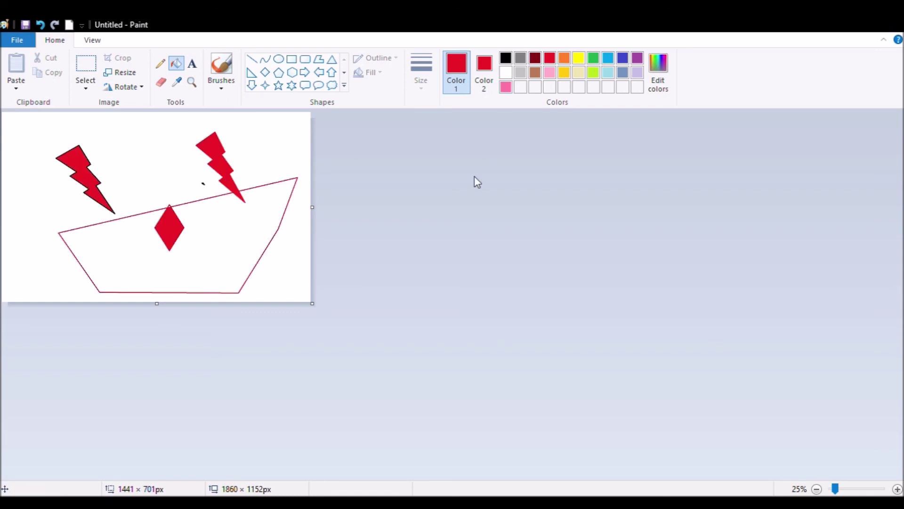
- Fill the background, the polygon and all the red shapes, including both lightning bolts, with purple
click(635, 59)
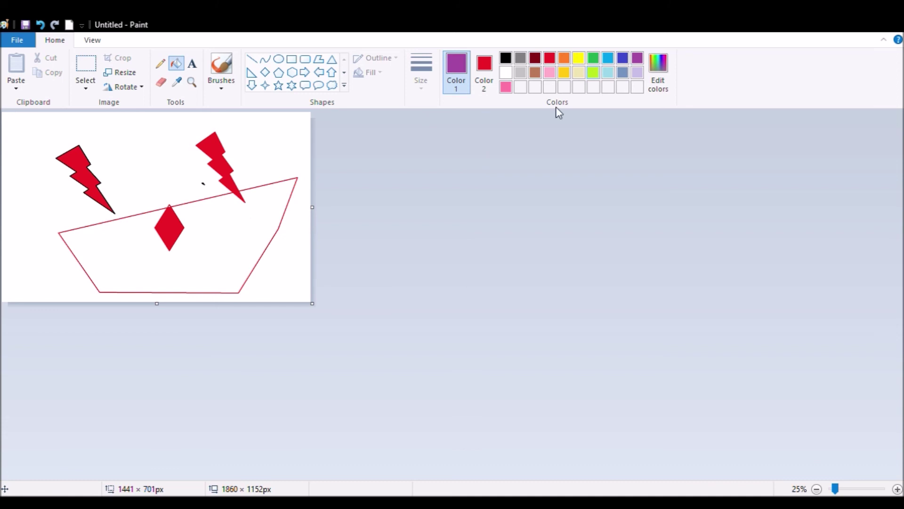
click(266, 249)
click(165, 158)
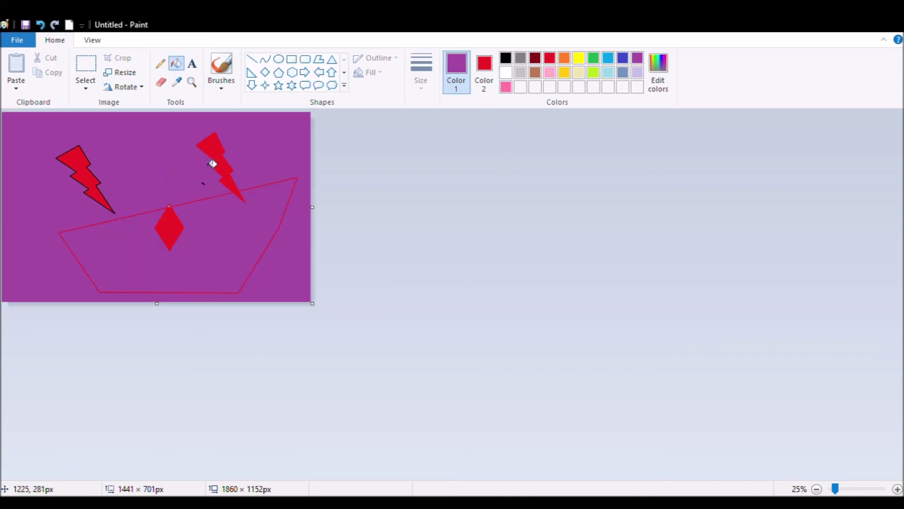
click(211, 164)
click(87, 181)
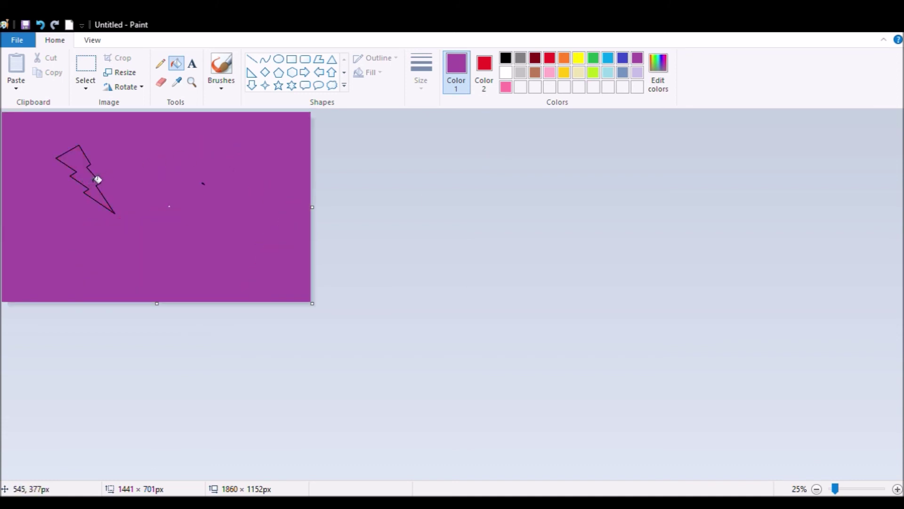
- Set the primary color to black and scribble brush strokes with a rough face across the purple canvas
click(160, 63)
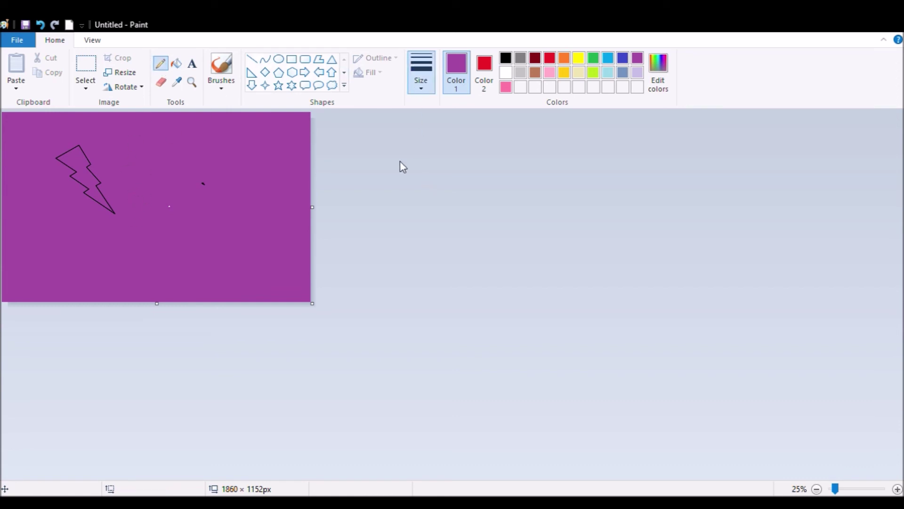
click(220, 71)
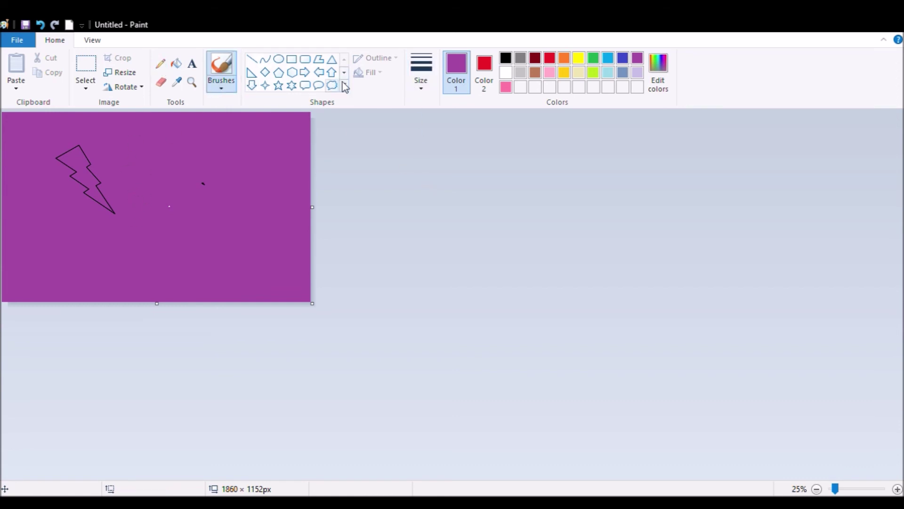
click(505, 57)
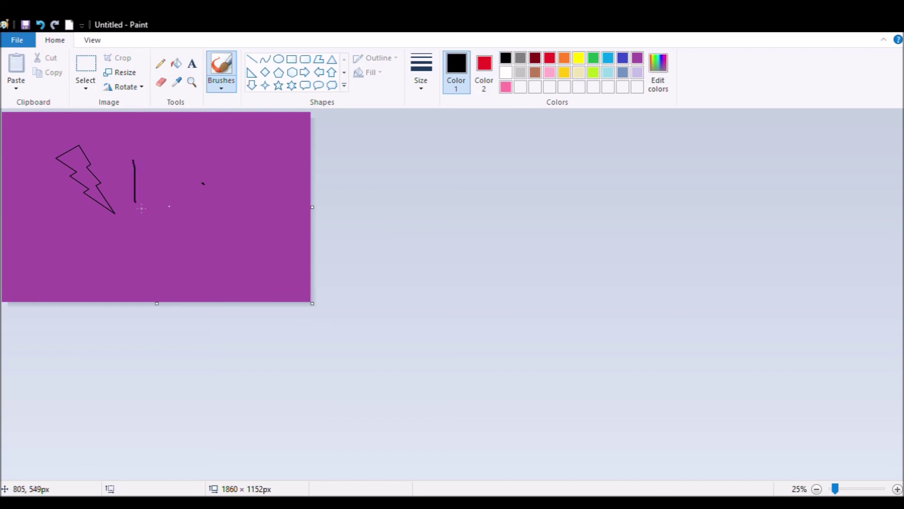
drag(222, 174, 237, 195)
drag(237, 137, 245, 191)
drag(150, 230, 153, 240)
mouse_move(166, 219)
mouse_down()
mouse_move(171, 244)
mouse_move(205, 238)
mouse_move(181, 284)
mouse_move(2, 163)
mouse_move(234, 269)
mouse_move(1, 188)
mouse_move(235, 309)
mouse_move(85, 330)
mouse_move(320, 148)
mouse_move(196, 319)
mouse_move(746, 349)
mouse_up()
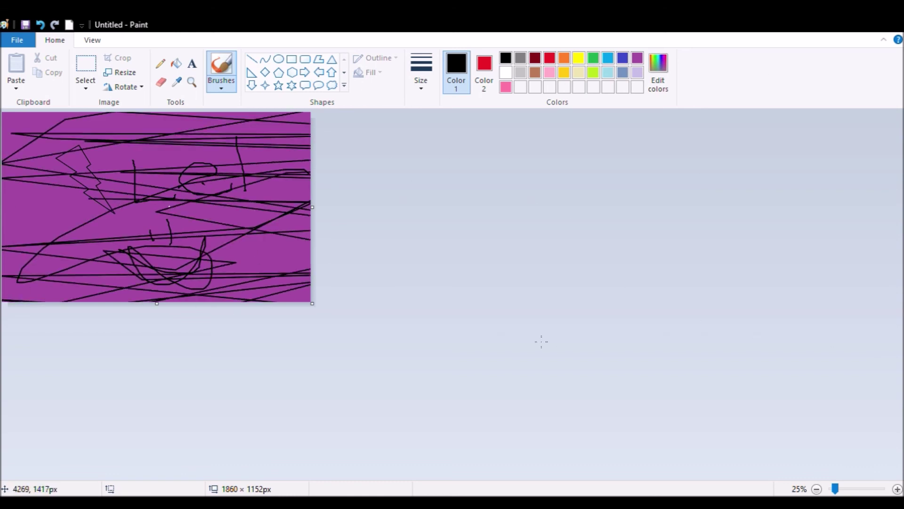
- Undo all the black brush scribbles on the purple canvas
click(42, 27)
click(42, 28)
click(42, 28)
click(42, 29)
click(42, 28)
click(42, 26)
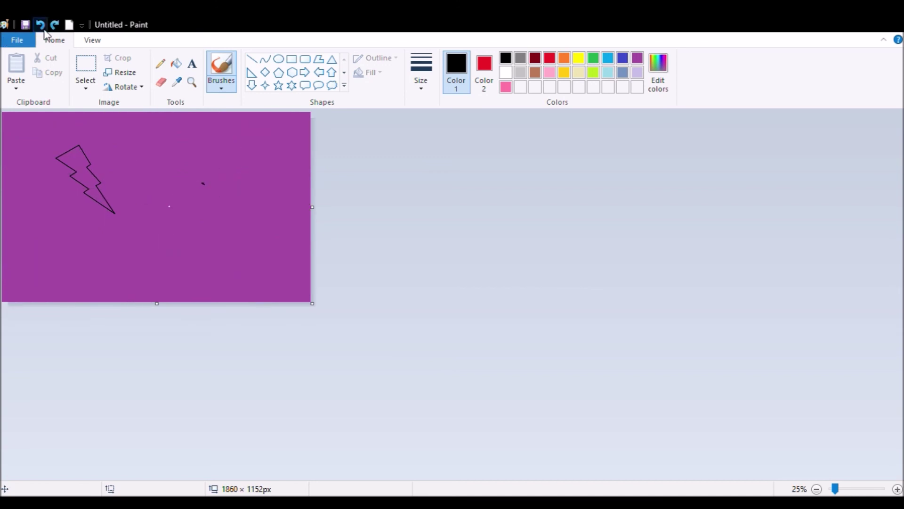
- Undo the earlier fills and shapes to return to a blank white canvas
click(41, 26)
click(41, 26)
click(41, 26)
click(41, 26)
click(41, 27)
click(42, 26)
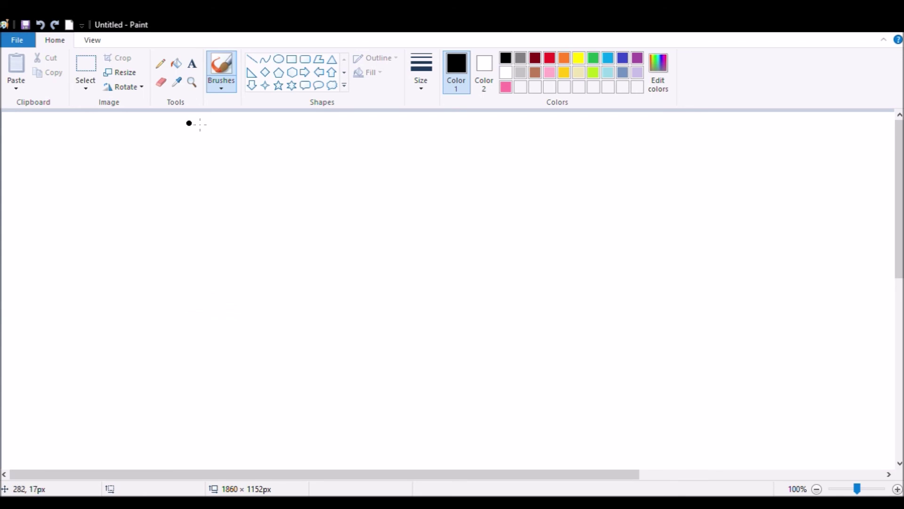
- Write "Please Smile" on two lines in large black brush lettering across the canvas
click(192, 82)
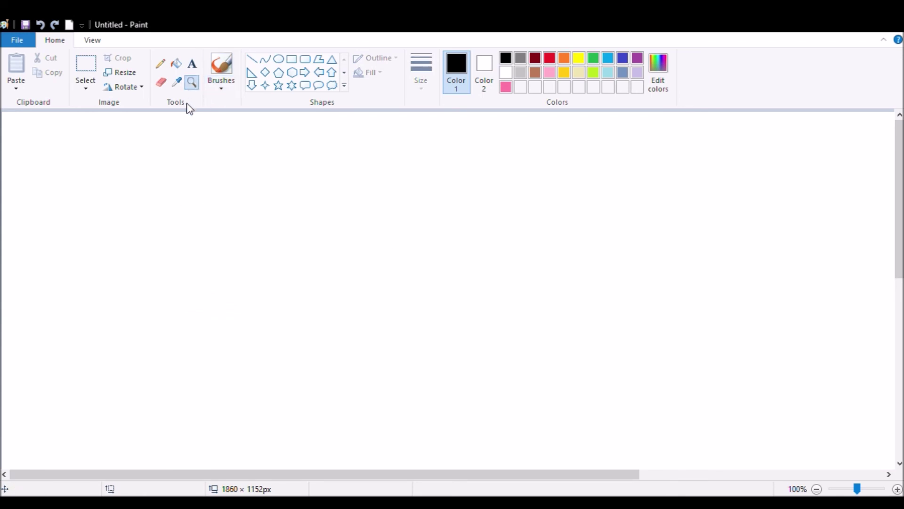
right_click(176, 189)
right_click(177, 188)
right_click(176, 189)
click(102, 166)
click(93, 181)
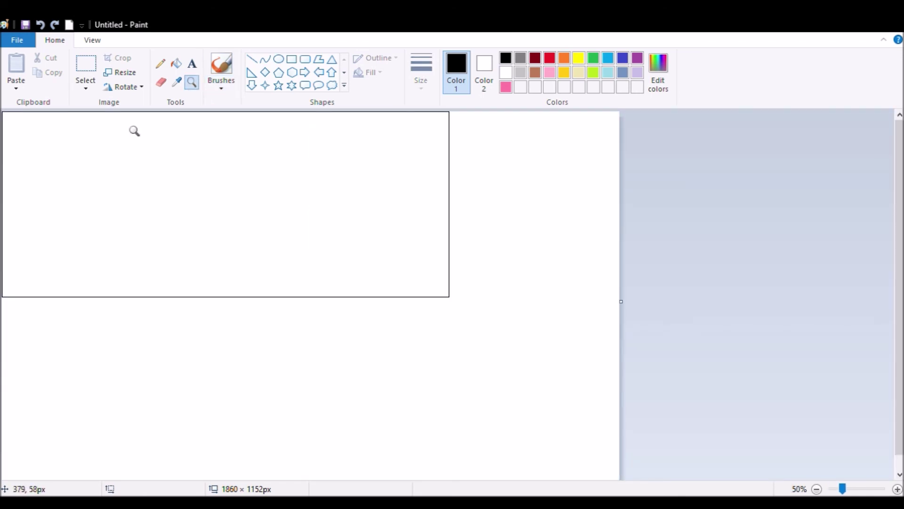
click(222, 65)
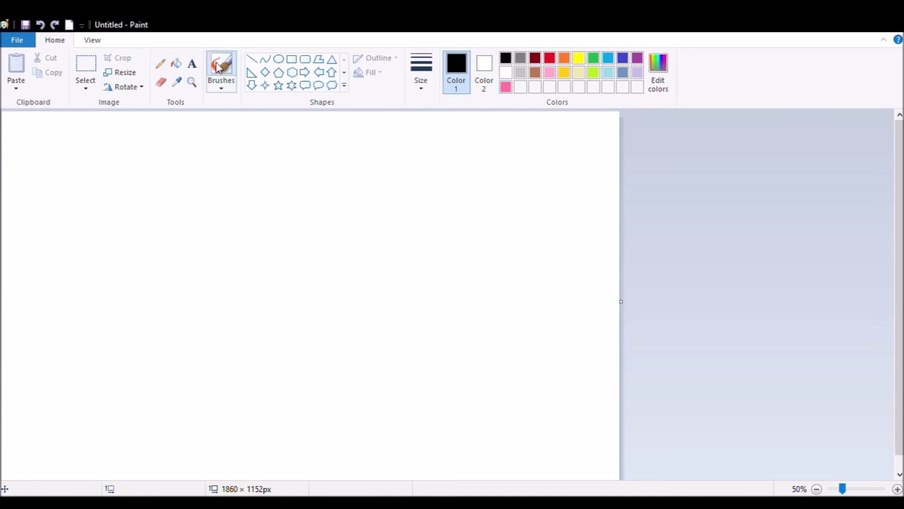
drag(45, 161, 53, 231)
mouse_move(76, 160)
mouse_down()
mouse_move(60, 195)
mouse_move(94, 162)
mouse_move(90, 215)
mouse_up()
mouse_move(129, 188)
mouse_down()
mouse_move(105, 214)
mouse_move(143, 212)
mouse_up()
mouse_move(169, 173)
mouse_down()
mouse_move(156, 188)
mouse_move(173, 192)
mouse_up()
mouse_move(219, 163)
mouse_down()
mouse_move(165, 164)
mouse_move(187, 201)
mouse_move(268, 218)
mouse_move(282, 202)
mouse_up()
mouse_move(166, 274)
mouse_down()
mouse_move(237, 372)
mouse_move(284, 300)
mouse_move(273, 340)
mouse_move(285, 283)
mouse_move(322, 321)
mouse_move(391, 272)
mouse_move(386, 373)
mouse_move(446, 333)
mouse_move(449, 352)
mouse_move(477, 360)
mouse_move(504, 288)
mouse_move(499, 239)
mouse_move(510, 390)
mouse_move(573, 366)
mouse_move(591, 333)
mouse_up()
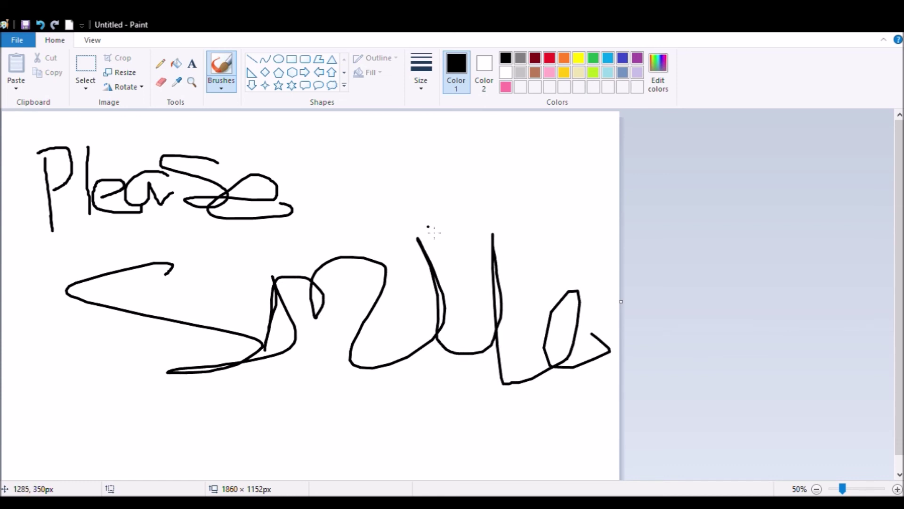
- Draw small black smiley faces with the brush in the empty areas around the "Please Smile" lettering
drag(320, 430, 321, 439)
drag(296, 455, 345, 449)
click(346, 442)
drag(463, 223, 492, 203)
click(544, 179)
drag(535, 180, 574, 175)
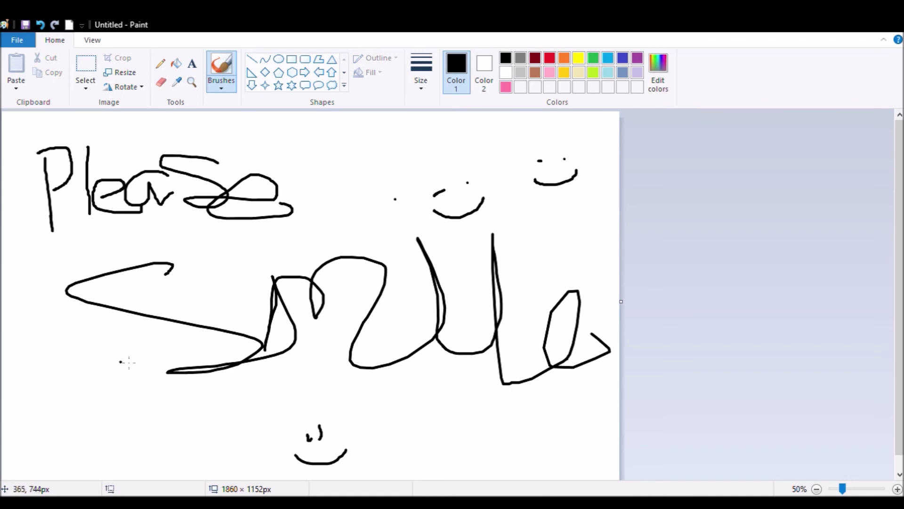
drag(75, 404, 117, 382)
click(315, 410)
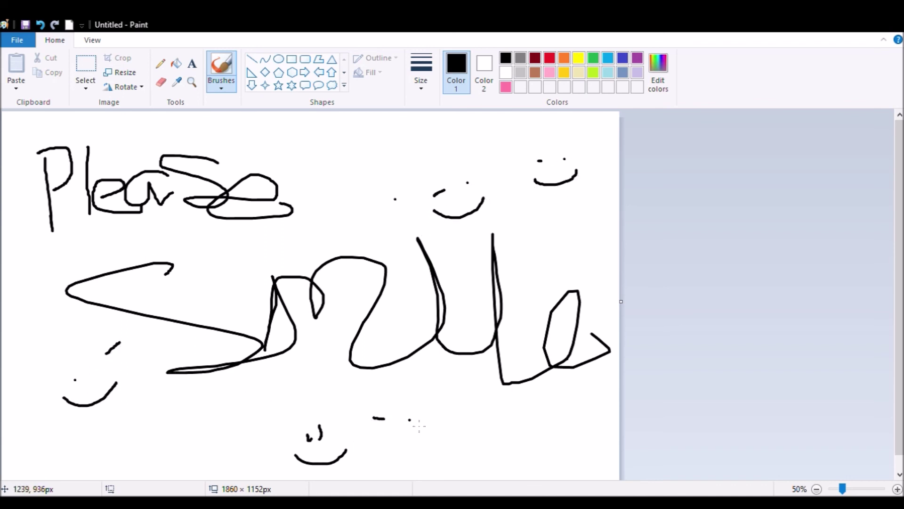
drag(356, 437, 423, 421)
click(348, 151)
drag(323, 175, 340, 175)
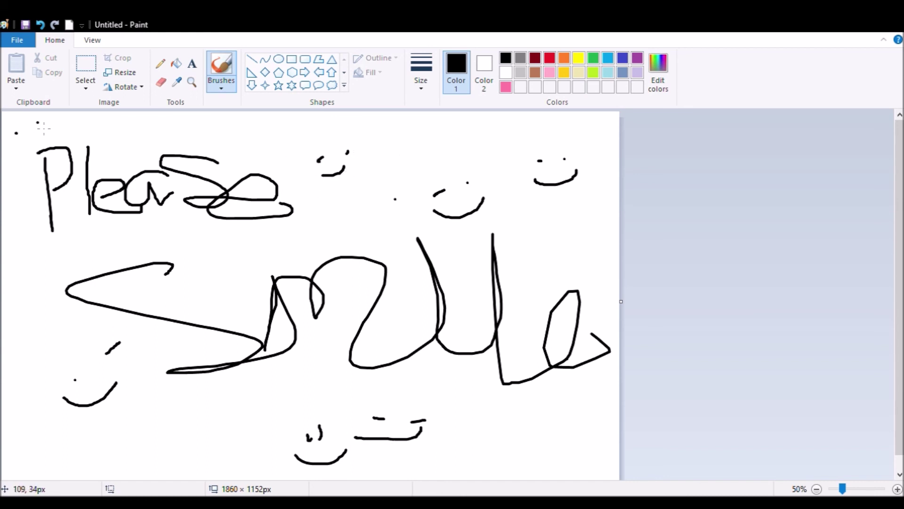
drag(9, 146, 53, 133)
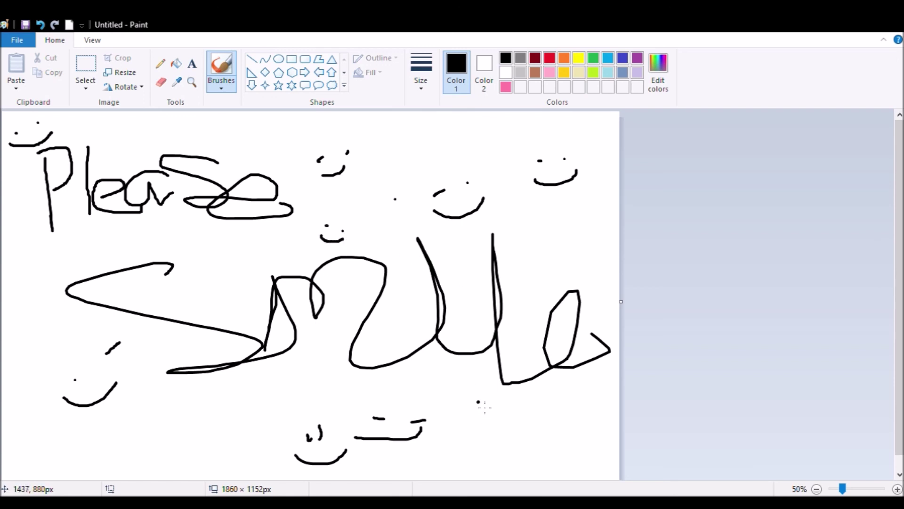
drag(475, 413, 505, 423)
- Undo all the smiley faces and the "Please Smile" lettering
click(41, 25)
click(40, 25)
click(40, 24)
click(41, 24)
click(40, 25)
click(41, 25)
click(41, 25)
click(41, 25)
click(40, 25)
click(41, 25)
click(41, 25)
click(41, 25)
click(41, 24)
click(41, 25)
click(41, 25)
click(41, 25)
click(41, 25)
click(41, 25)
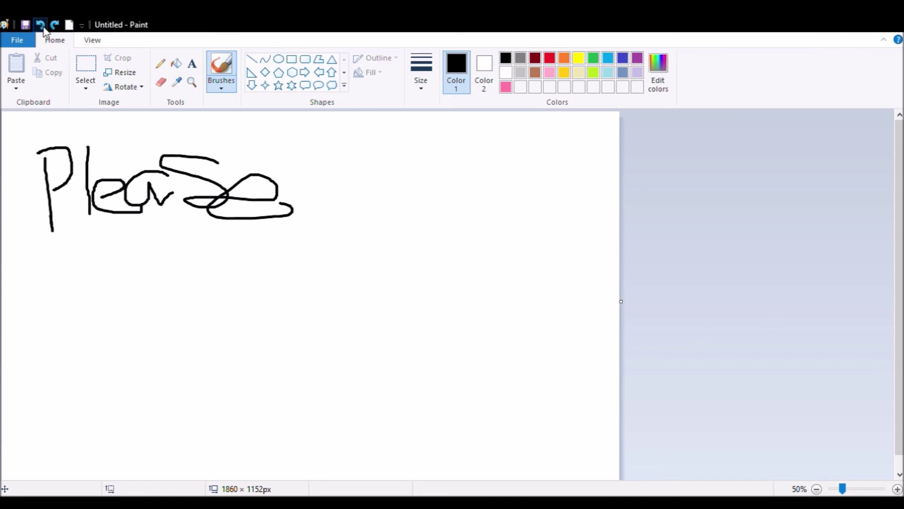
click(41, 25)
click(41, 25)
click(41, 25)
click(41, 25)
click(41, 25)
click(41, 26)
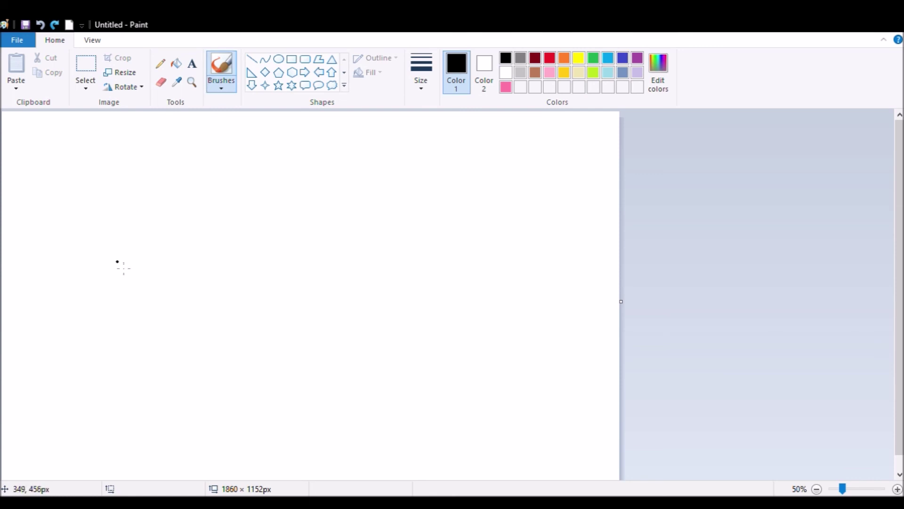
- Write "Love Life" in black brush lettering, with "Life" below and to the right of "Love"
mouse_move(39, 260)
mouse_down()
mouse_move(43, 319)
mouse_move(141, 296)
mouse_move(106, 304)
mouse_move(156, 297)
mouse_move(179, 307)
mouse_move(194, 257)
mouse_move(235, 283)
mouse_up()
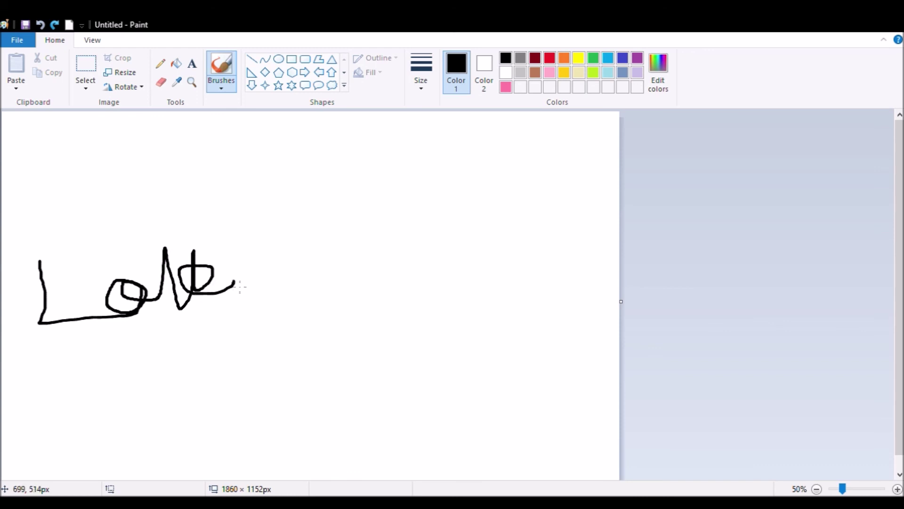
mouse_move(196, 363)
mouse_down()
mouse_move(203, 401)
mouse_move(237, 376)
mouse_move(238, 384)
mouse_move(233, 339)
mouse_move(241, 396)
mouse_move(270, 382)
mouse_move(265, 340)
mouse_move(275, 421)
mouse_move(253, 396)
mouse_move(262, 385)
mouse_move(274, 393)
mouse_move(267, 408)
mouse_move(283, 371)
mouse_move(322, 382)
mouse_up()
click(223, 329)
- Draw three small hearts and three smiley faces with the black brush around the "Love Life" lettering
mouse_move(386, 334)
mouse_down()
mouse_move(359, 341)
mouse_move(397, 328)
mouse_move(377, 348)
mouse_up()
mouse_move(373, 323)
mouse_down()
mouse_move(398, 321)
mouse_move(402, 343)
mouse_up()
drag(413, 258, 460, 234)
mouse_move(295, 198)
mouse_down()
mouse_move(326, 184)
mouse_move(330, 207)
mouse_up()
mouse_move(503, 375)
mouse_down()
mouse_move(469, 369)
mouse_move(497, 385)
mouse_move(501, 372)
mouse_move(530, 369)
mouse_move(481, 390)
mouse_up()
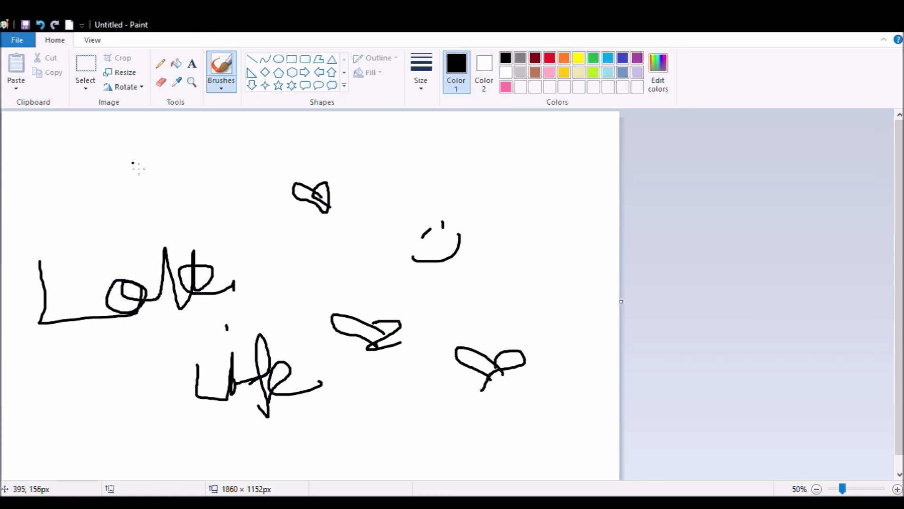
drag(123, 181, 186, 176)
drag(482, 188, 577, 155)
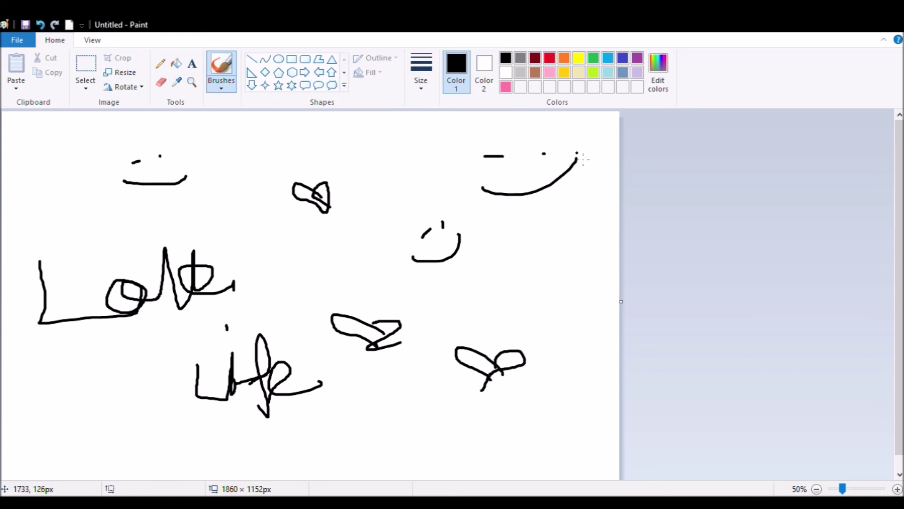
- Undo the smiley faces, the hearts and the "Love Life" lettering
click(41, 25)
click(41, 25)
click(41, 25)
click(42, 25)
click(41, 25)
click(42, 25)
click(42, 25)
click(43, 27)
click(43, 26)
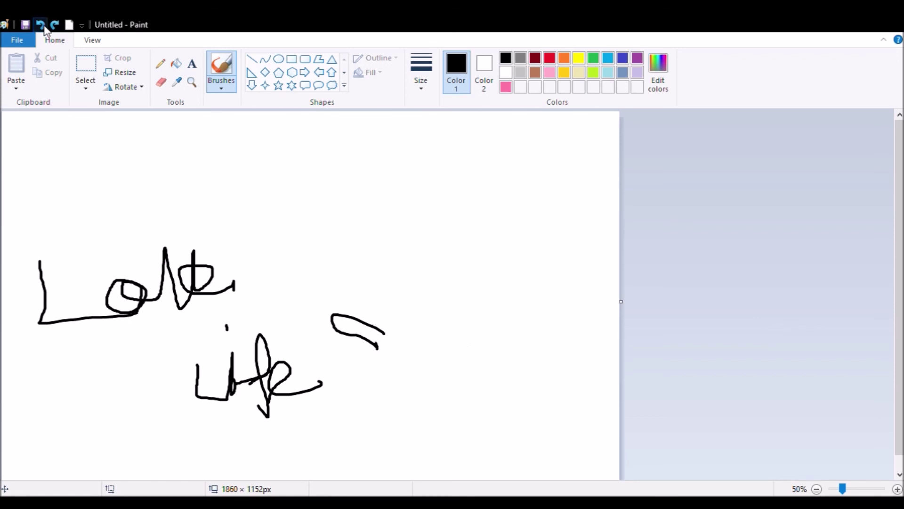
click(44, 26)
click(44, 27)
click(44, 27)
click(44, 26)
click(44, 26)
click(43, 27)
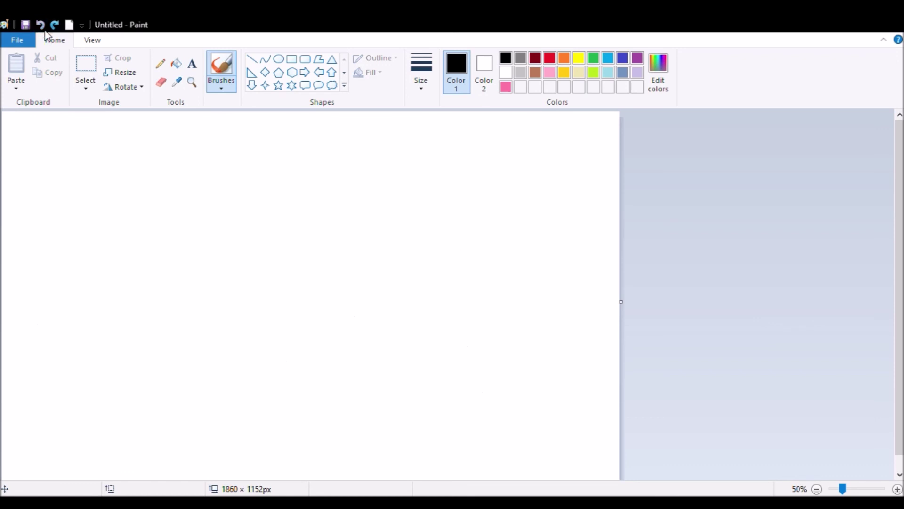
- Draw a large freehand heart outline with a curved tail in black with the Pencil tool on the blank canvas
click(192, 82)
right_click(183, 168)
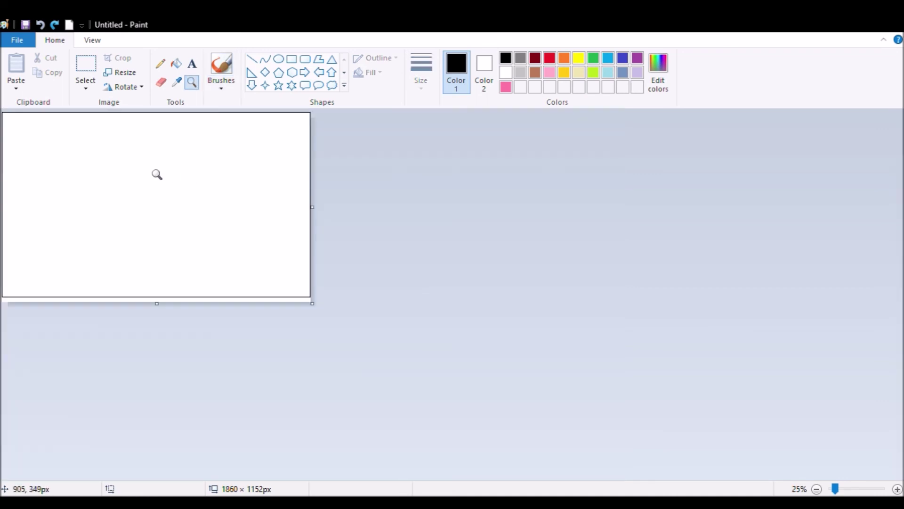
click(160, 63)
mouse_move(143, 183)
mouse_down()
mouse_move(89, 206)
mouse_move(147, 238)
mouse_move(173, 151)
mouse_move(166, 239)
mouse_move(193, 291)
mouse_up()
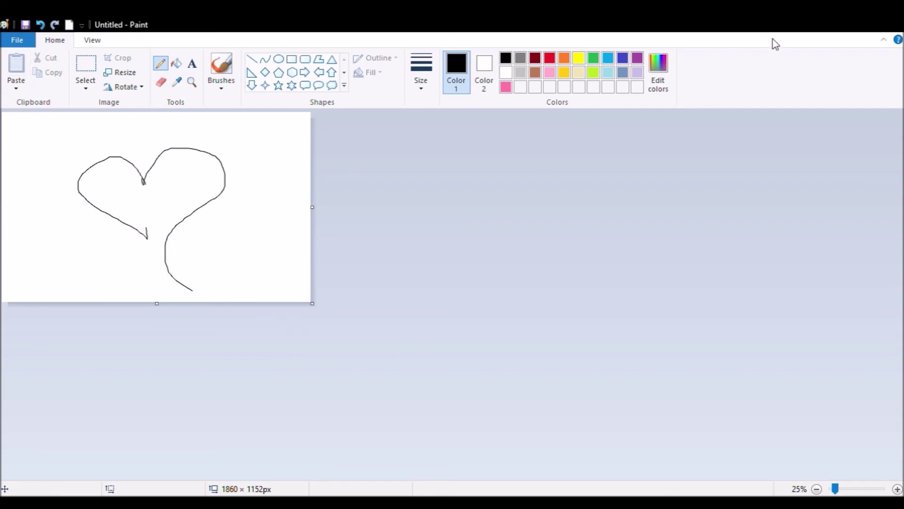